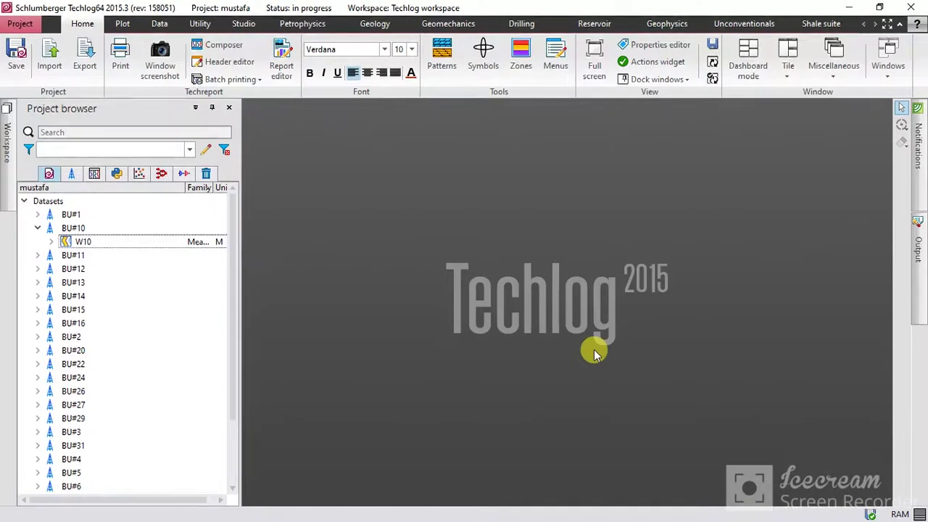
Create an empty LogView layout.
{"action": "left_click", "coordinate": [160, 24]}
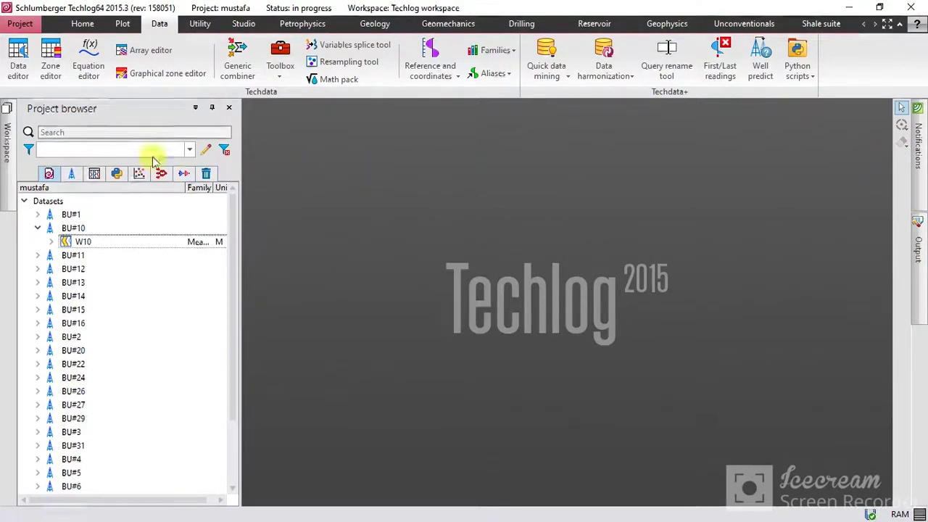
{"action": "left_click", "coordinate": [123, 23]}
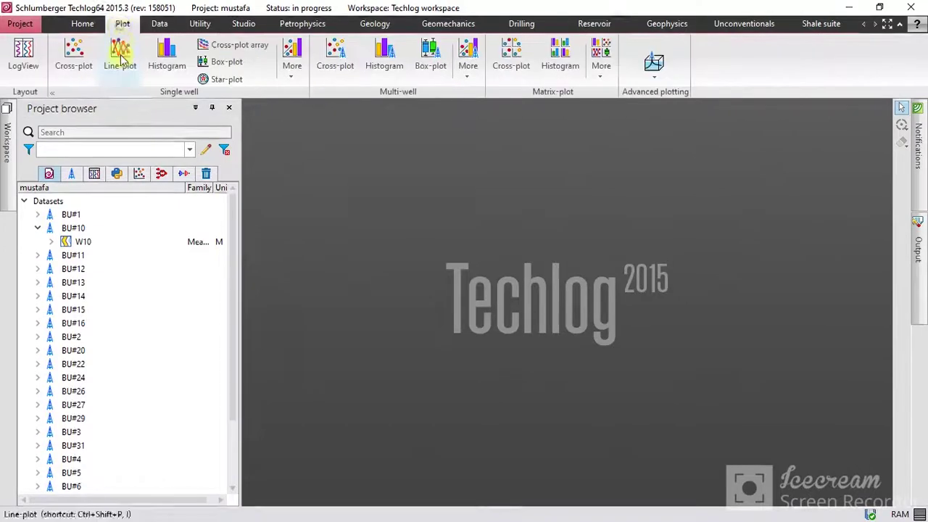
{"action": "left_click", "coordinate": [21, 67]}
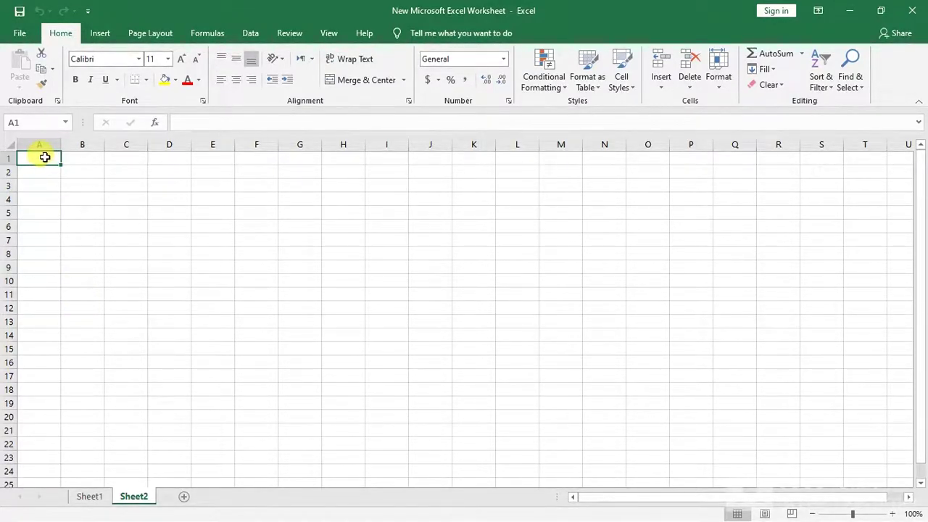
Switch to Excel and enter the headers "well name" in A1 and "dataset name" in B1 of Sheet2.
{"action": "type", "text": "well name"}
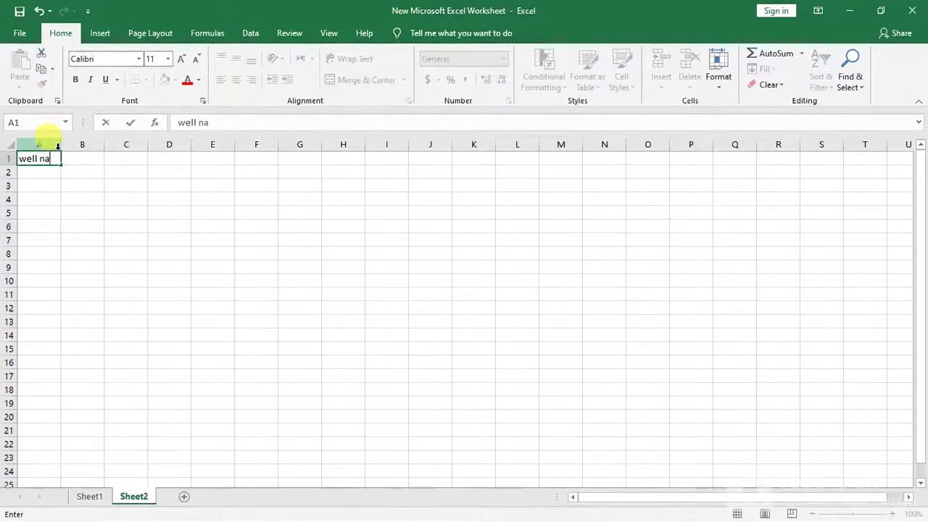
{"action": "key", "text": "Tab"}
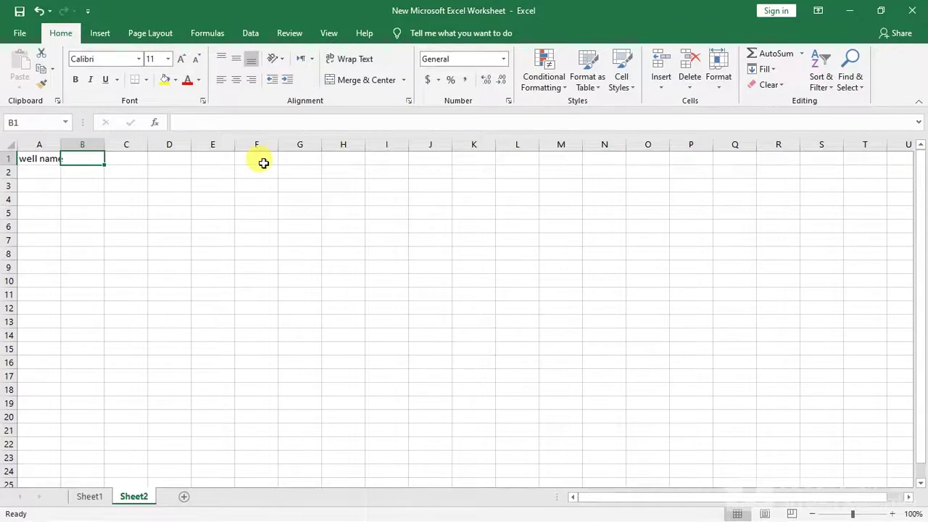
{"action": "type", "text": "da"}
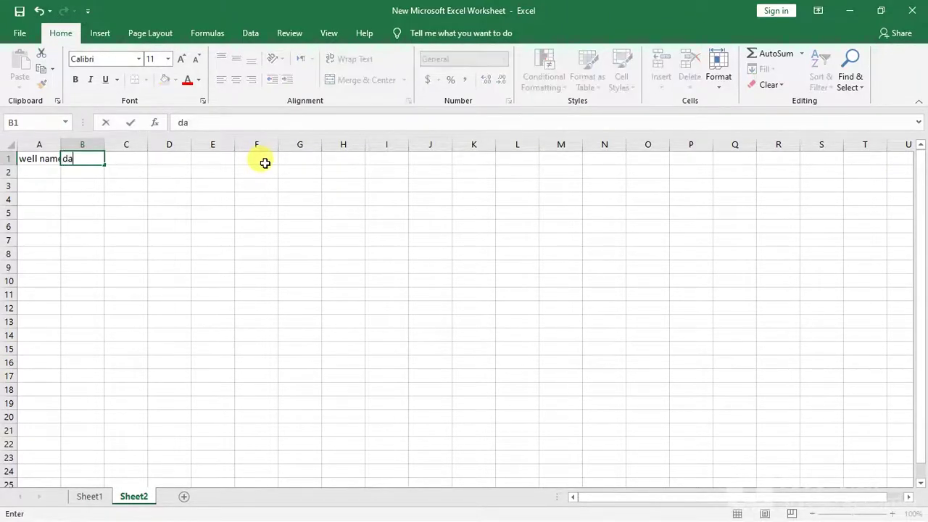
{"action": "type", "text": "taset"}
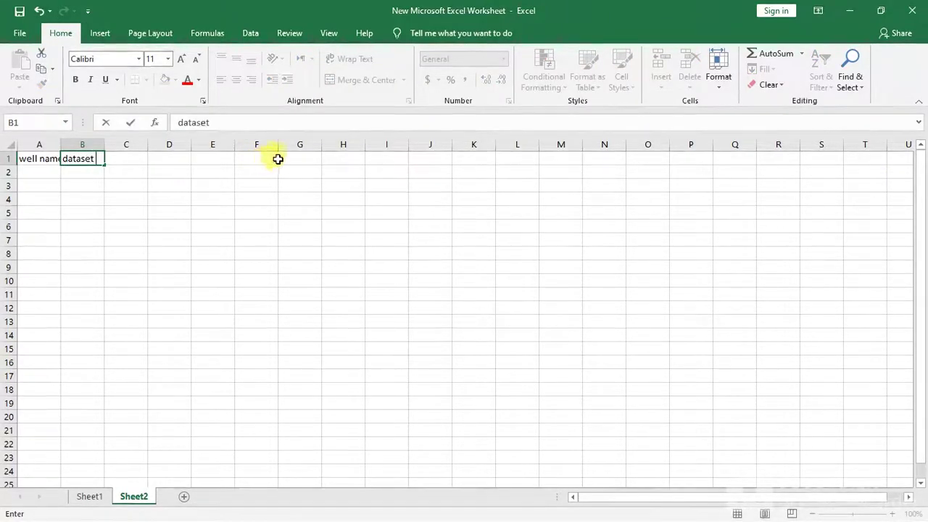
{"action": "type", "text": " name"}
{"action": "key", "text": "Tab"}
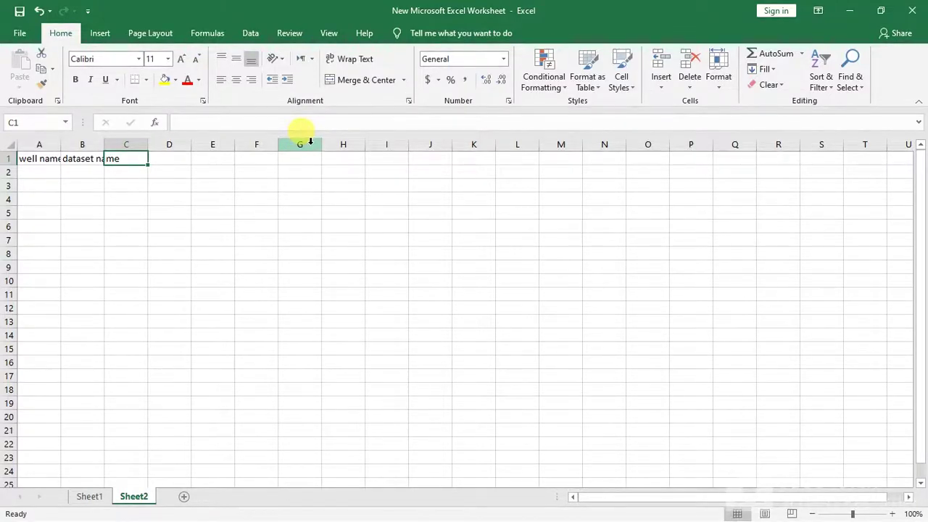
Enter the headers "depth" in C1 and "zone name" in D1 of Sheet2 and select the blank range A2:D12.
{"action": "type", "text": "r"}
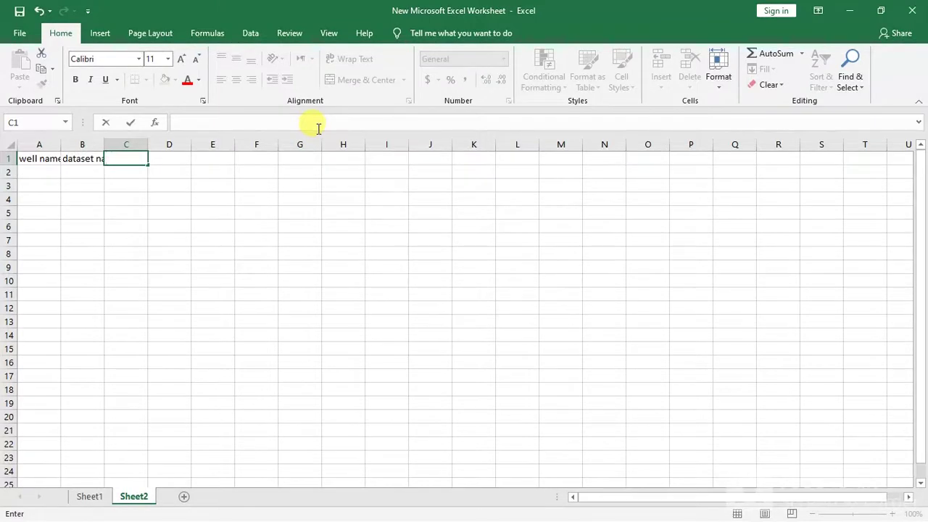
{"action": "type", "text": "epth"}
{"action": "key", "text": "Tab"}
{"action": "type", "text": "zno"}
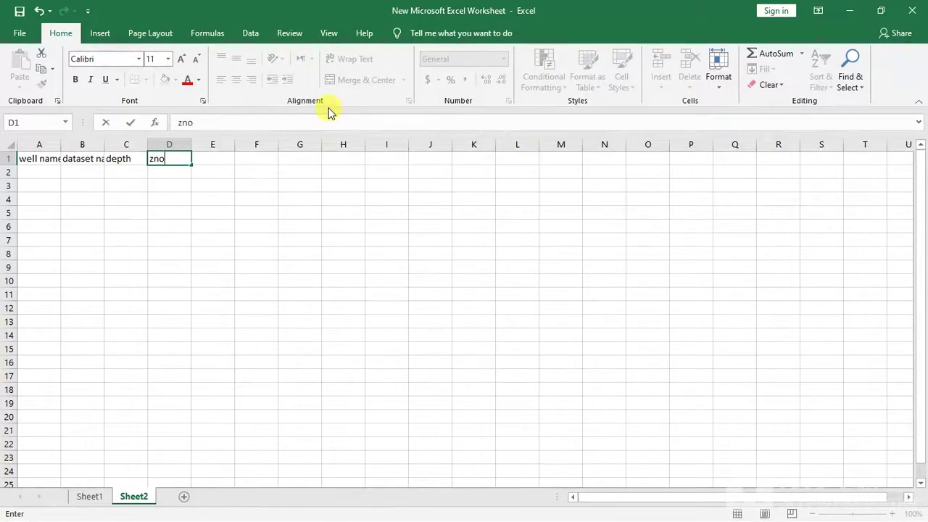
{"action": "type", "text": "one"}
{"action": "type", "text": " n"}
{"action": "key", "text": "BackSpace"}
{"action": "type", "text": "name"}
{"action": "left_click_drag", "start_coordinate": [37, 170], "coordinate": [153, 304]}
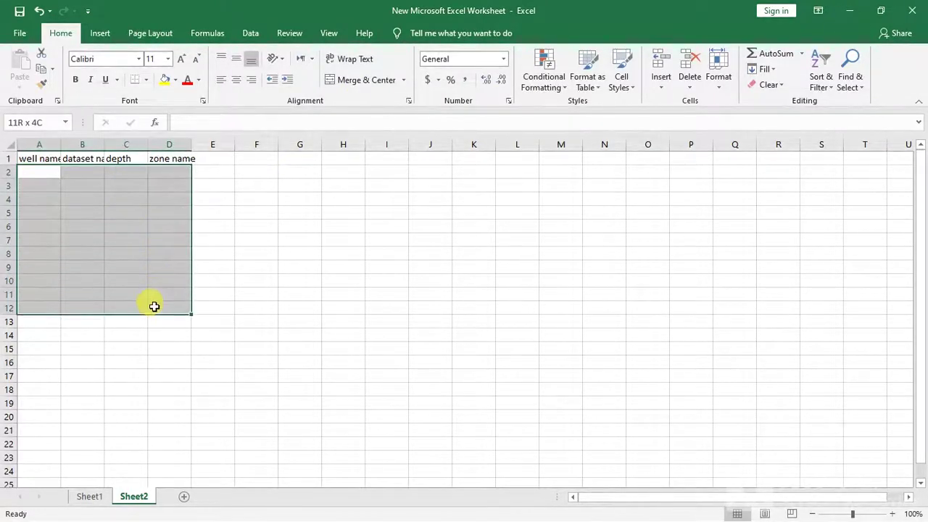
Delete Sheet2 from the workbook, keeping Sheet1 with the BU#10 zone table.
{"action": "left_click", "coordinate": [94, 499]}
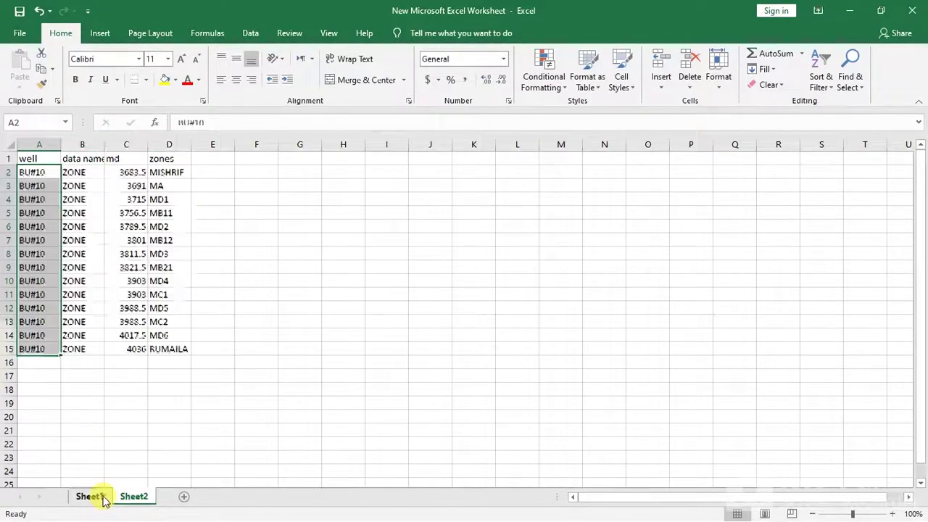
{"action": "left_click", "coordinate": [135, 503]}
{"action": "right_click", "coordinate": [138, 504]}
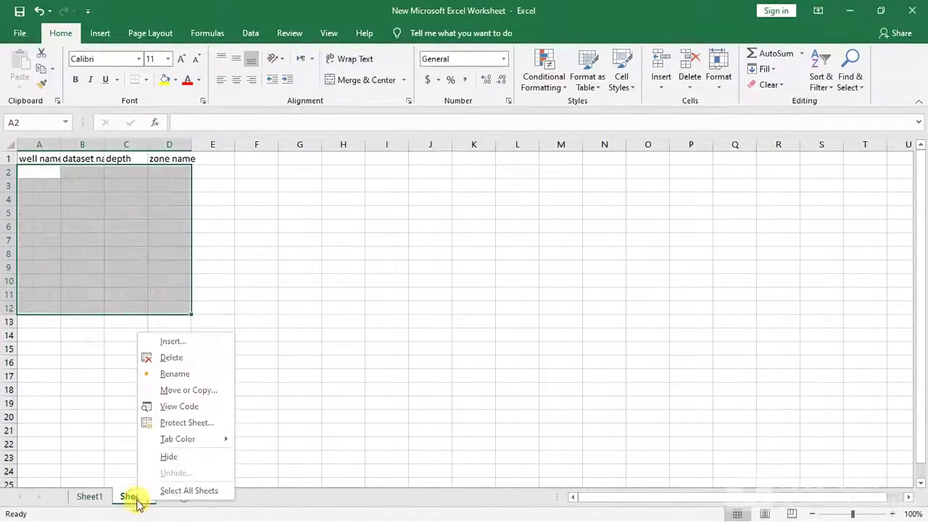
{"action": "left_click", "coordinate": [171, 358]}
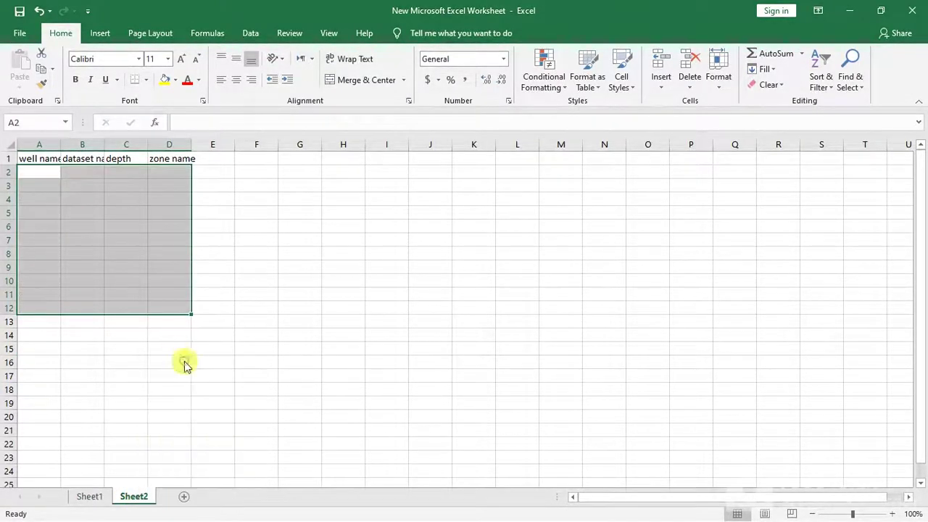
{"action": "left_click", "coordinate": [447, 306]}
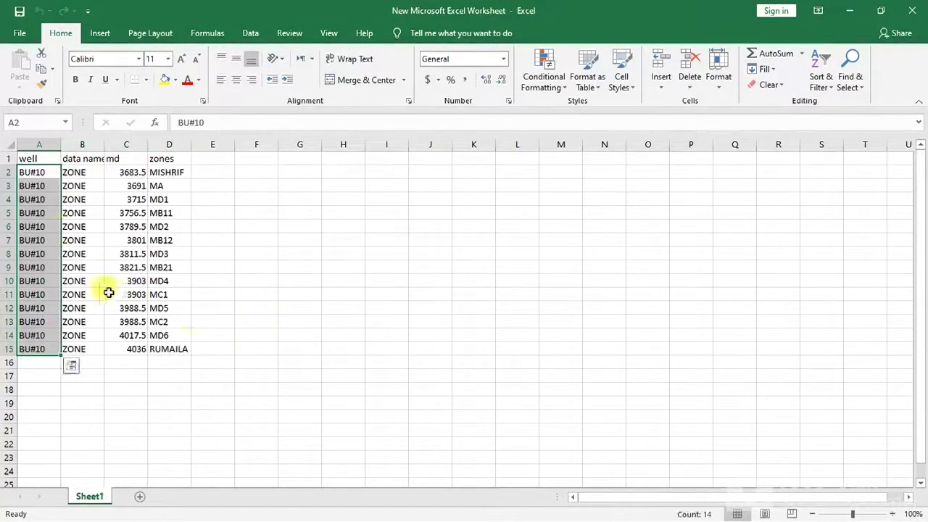
Examine the well, data name, md and zones columns of the BU#10 table in Sheet1.
{"action": "left_click", "coordinate": [92, 433]}
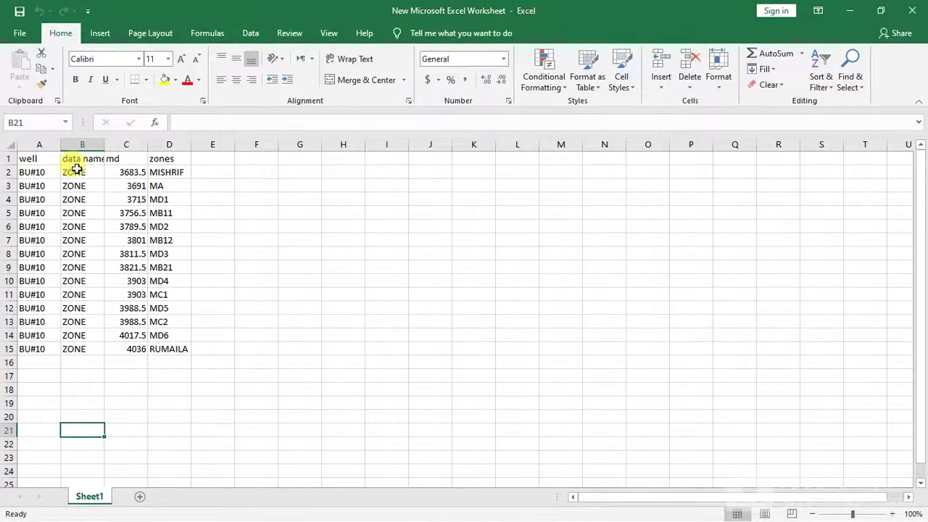
{"action": "left_click", "coordinate": [123, 174]}
{"action": "left_click", "coordinate": [126, 213]}
{"action": "left_click_drag", "start_coordinate": [126, 321], "coordinate": [126, 309]}
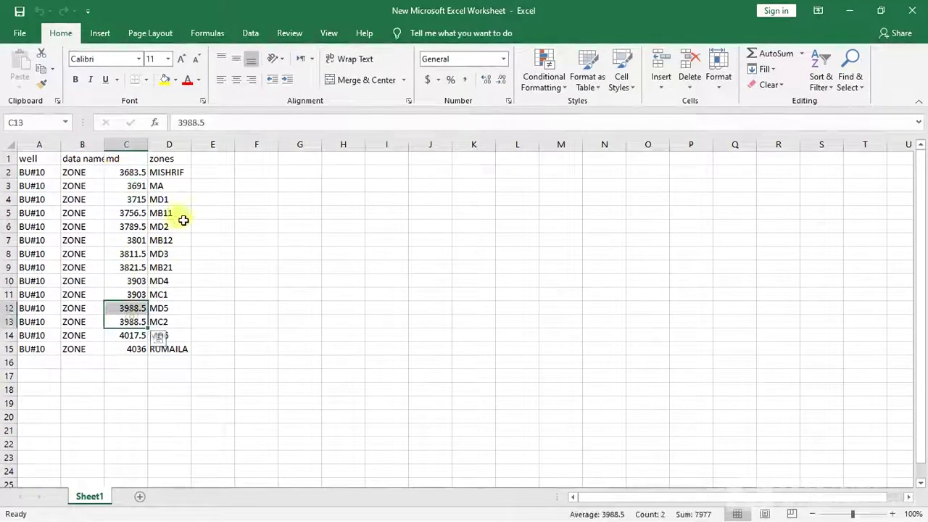
{"action": "left_click", "coordinate": [167, 171]}
{"action": "left_click_drag", "start_coordinate": [173, 171], "coordinate": [172, 352]}
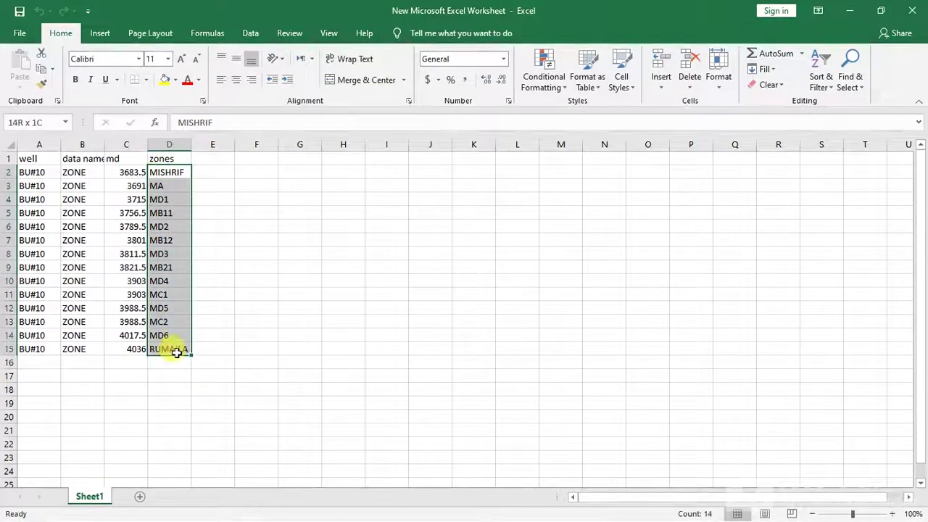
{"action": "left_click", "coordinate": [284, 293]}
{"action": "key", "text": "ctrl+Home"}
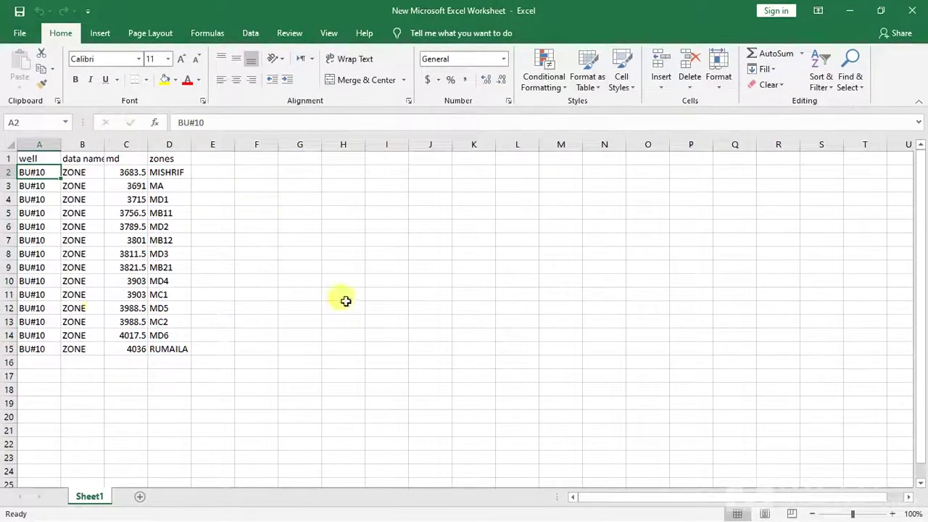
Save the worksheet in the Documents folder as a Text (Tab delimited) file named "bu10 tops".
{"action": "left_click", "coordinate": [19, 34]}
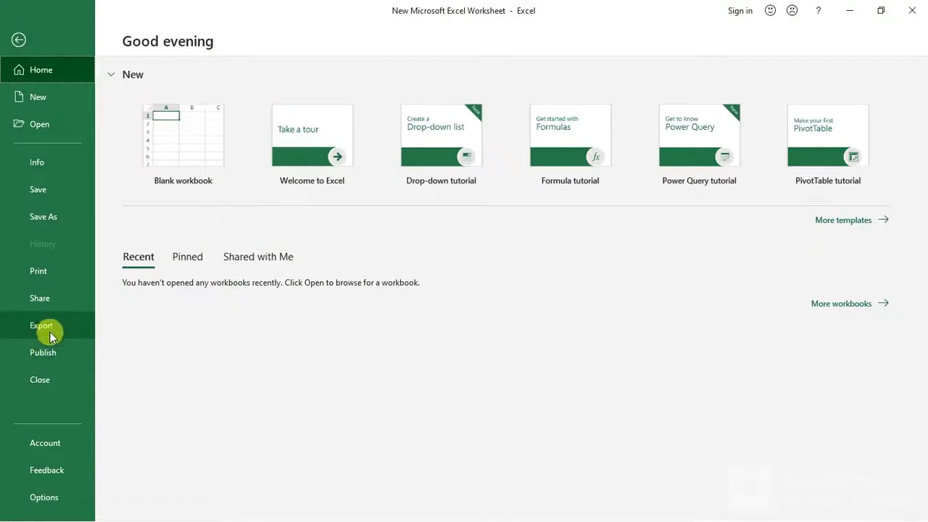
{"action": "left_click", "coordinate": [64, 229]}
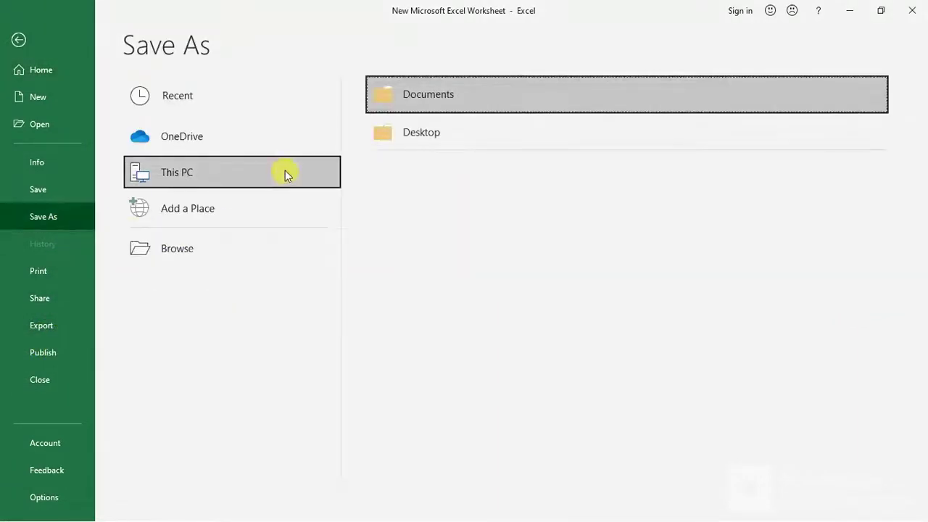
{"action": "left_click", "coordinate": [433, 98]}
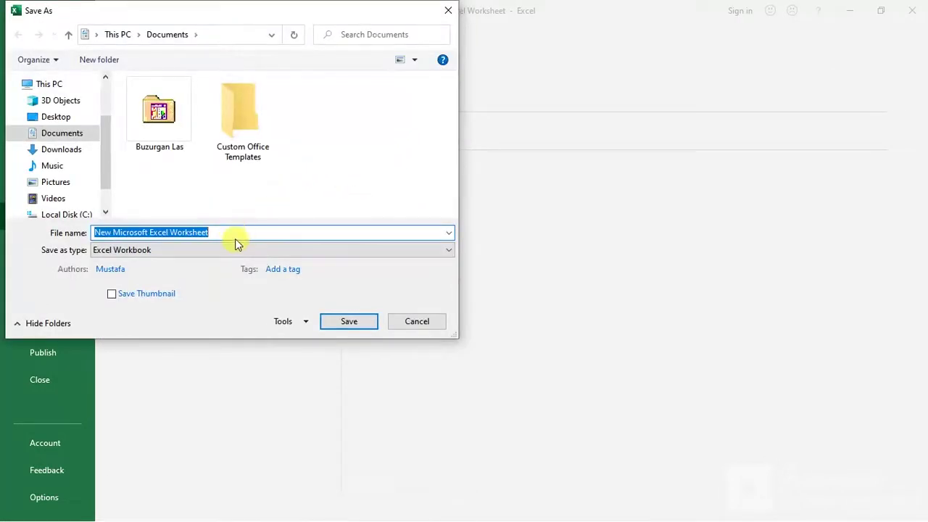
{"action": "left_click", "coordinate": [149, 250]}
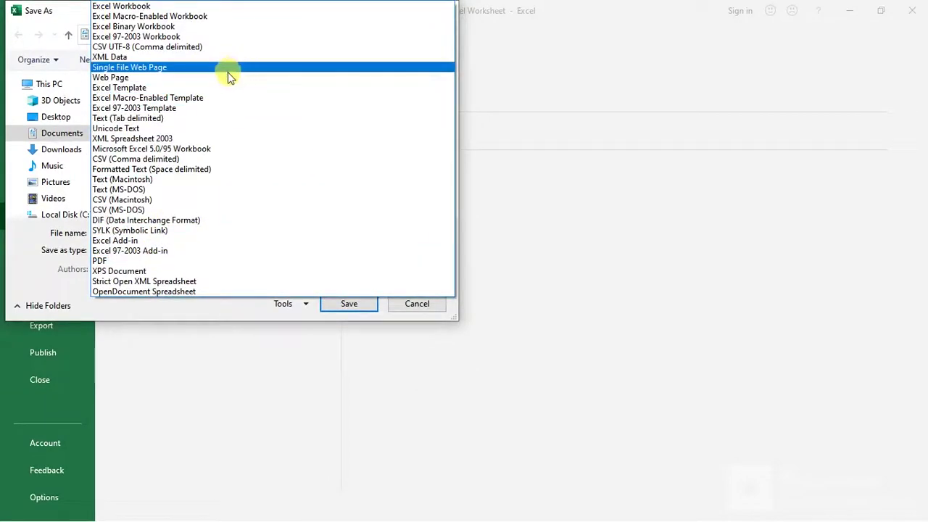
{"action": "left_click", "coordinate": [215, 123]}
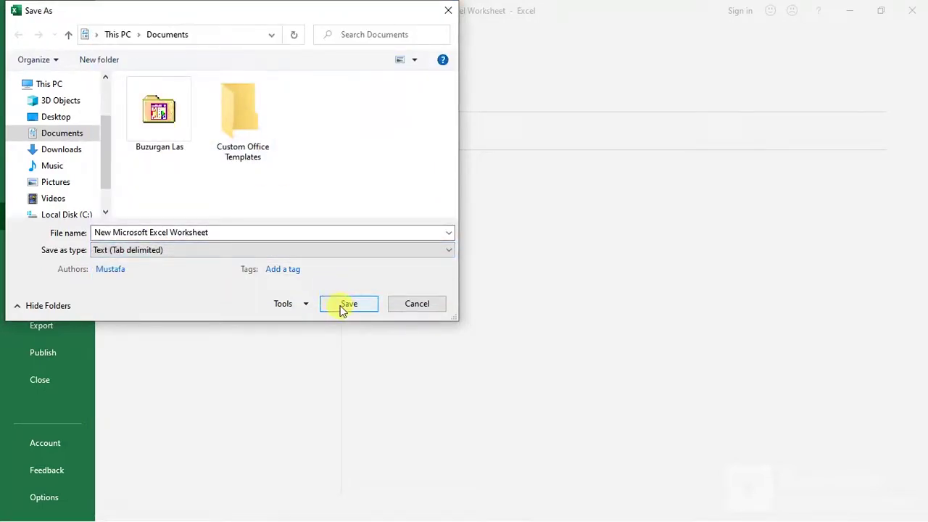
{"action": "left_click", "coordinate": [245, 227]}
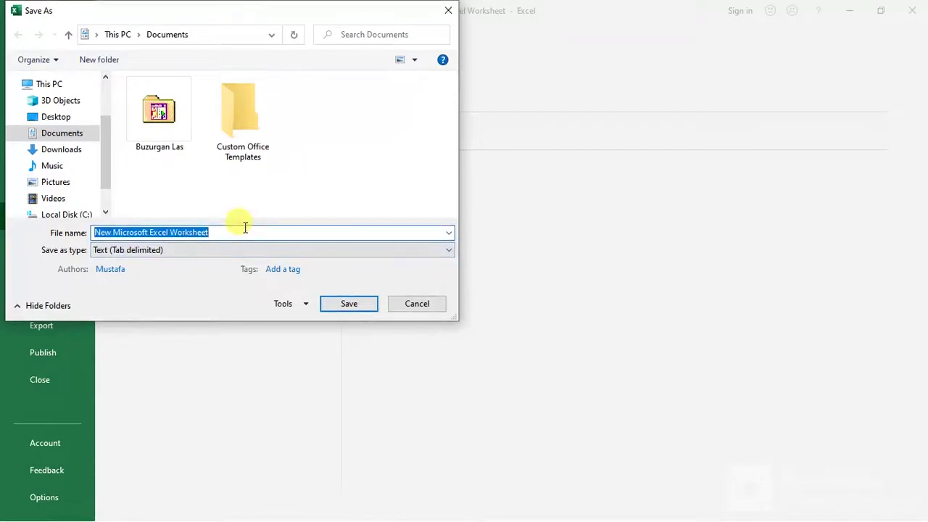
{"action": "type", "text": "bu"}
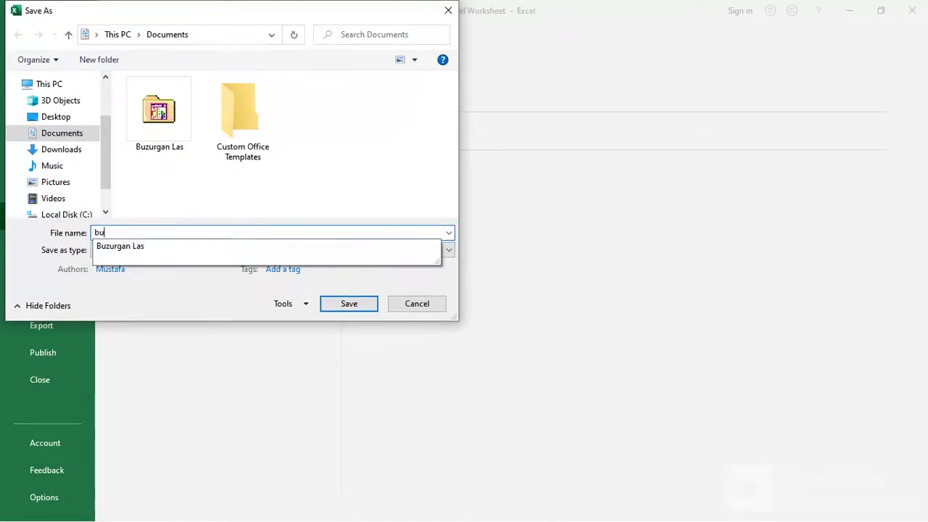
{"action": "type", "text": "10 tops"}
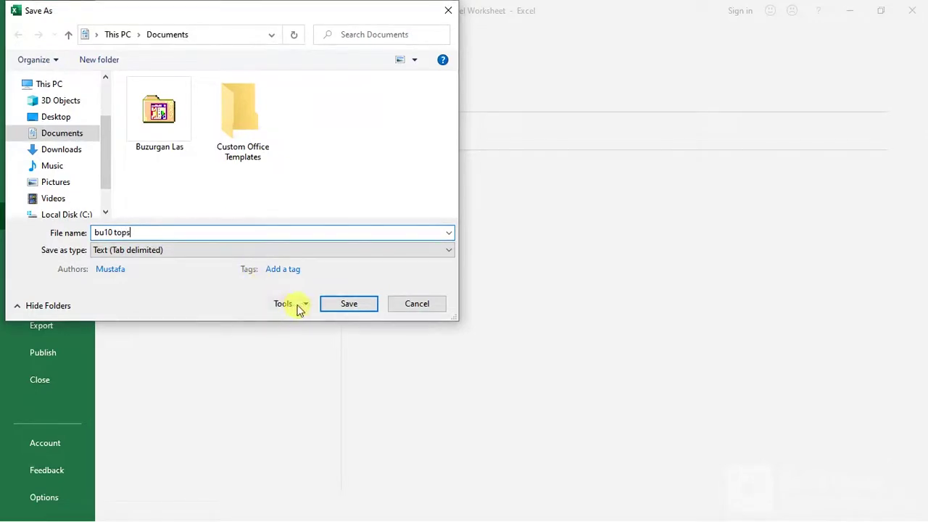
{"action": "left_click", "coordinate": [337, 308]}
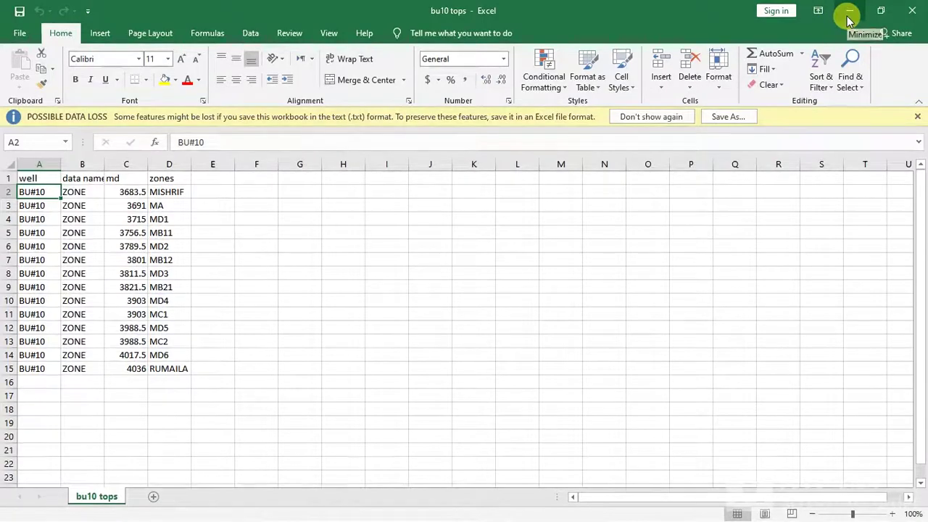
Minimize Excel, switch back to Techlog and open the data import browser.
{"action": "left_click", "coordinate": [850, 18]}
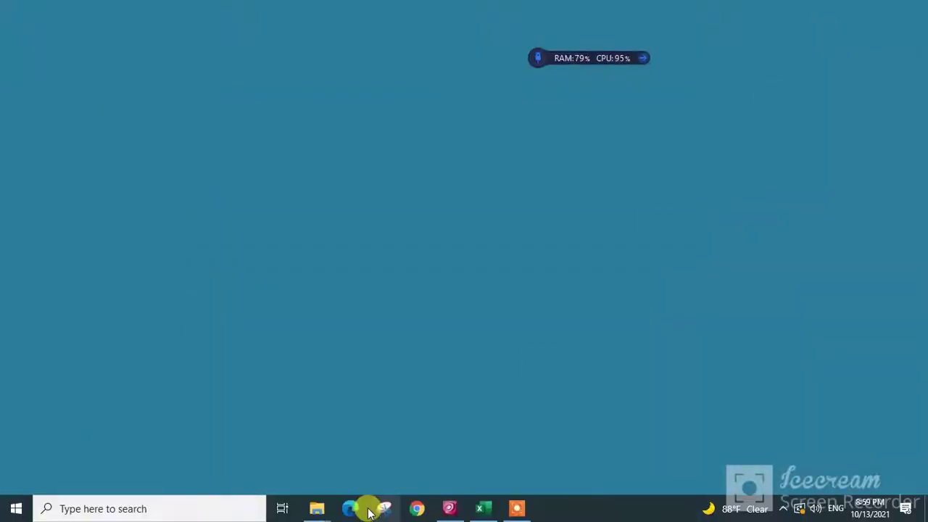
{"action": "left_click", "coordinate": [449, 510]}
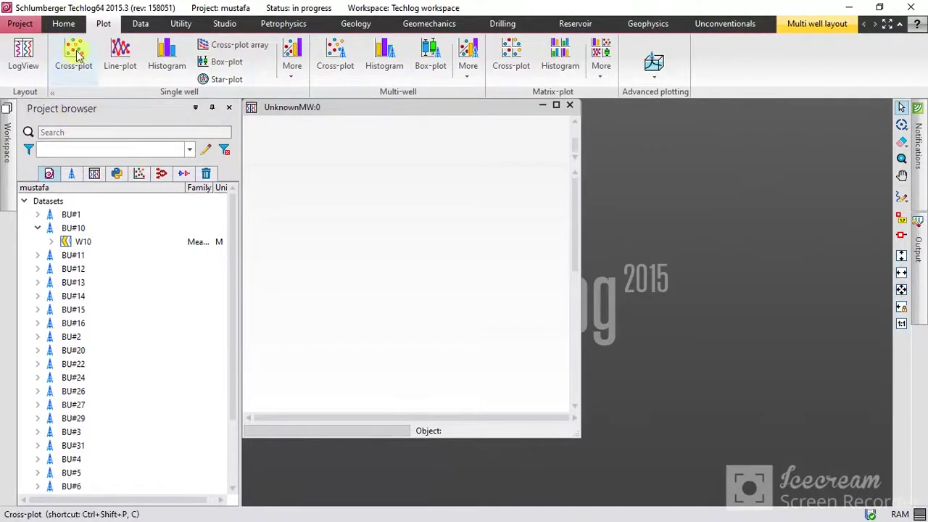
{"action": "left_click", "coordinate": [64, 24]}
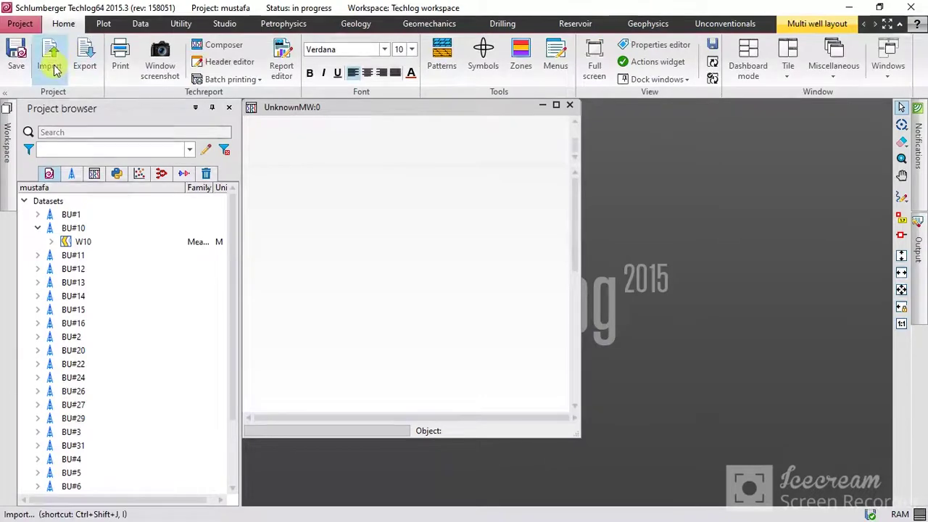
{"action": "left_click", "coordinate": [53, 64]}
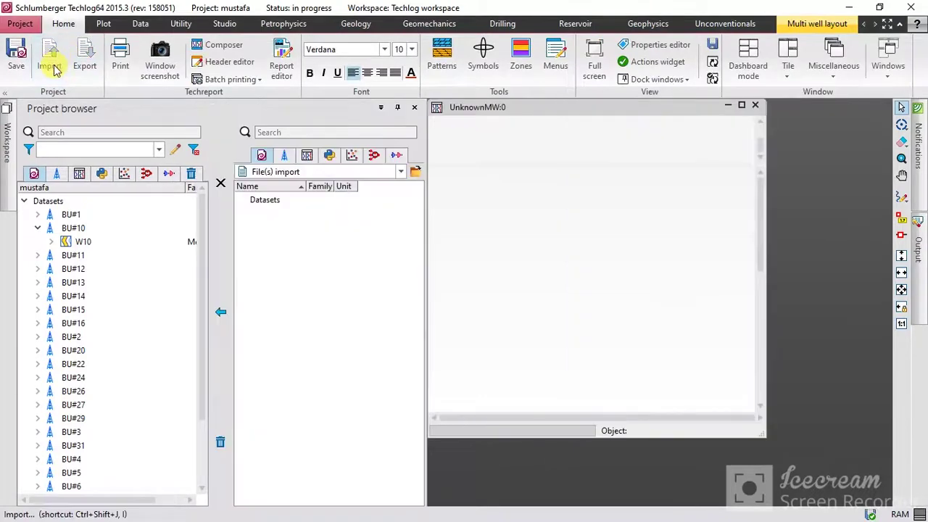
Load the BU10 ZONES2 text file from the Desktop folder into the data import wizard.
{"action": "left_click", "coordinate": [417, 172]}
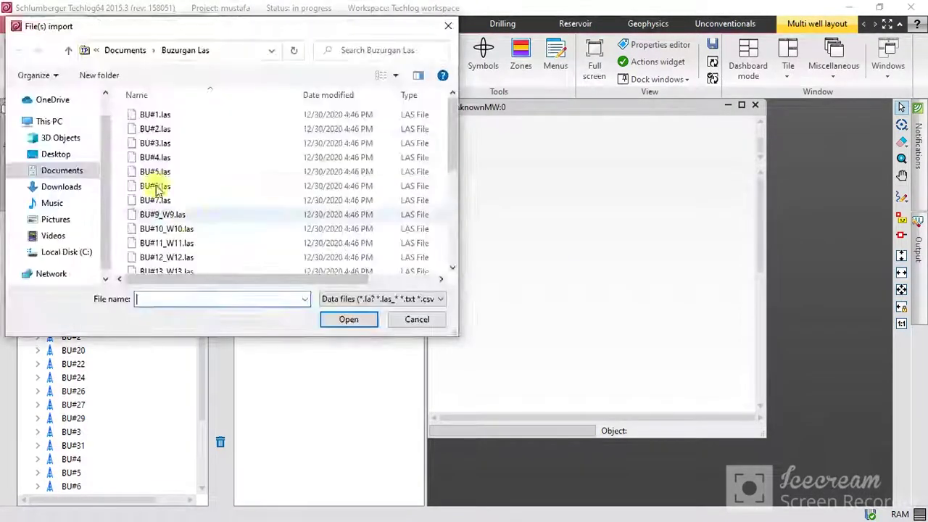
{"action": "left_click", "coordinate": [71, 161]}
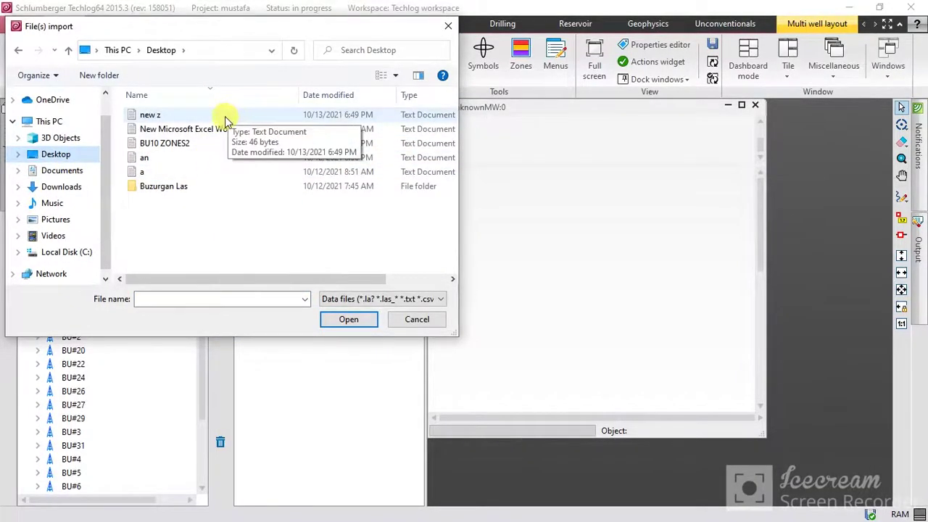
{"action": "left_click", "coordinate": [197, 144]}
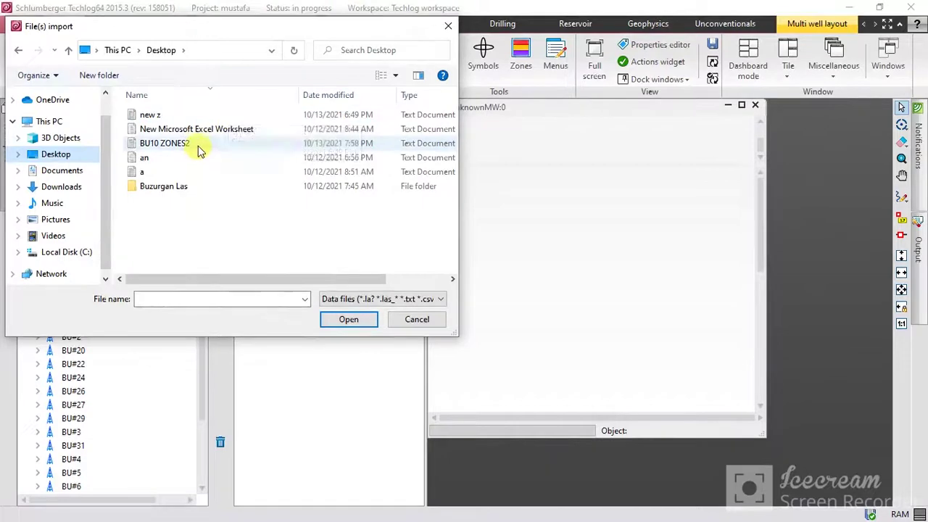
{"action": "left_click", "coordinate": [350, 320]}
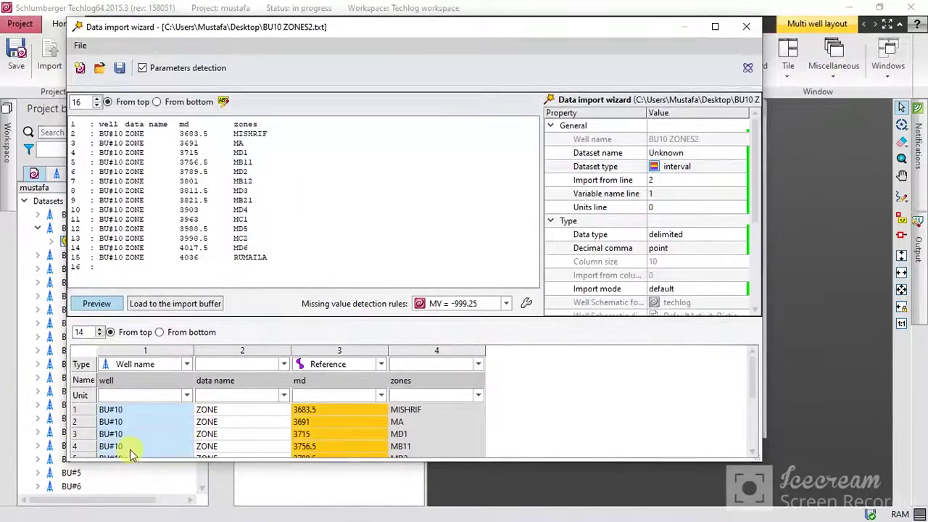
Assign the Dataset name type to the data name column of the import preview.
{"action": "scroll", "coordinate": [142, 454], "scroll_direction": "down", "scroll_amount": 3}
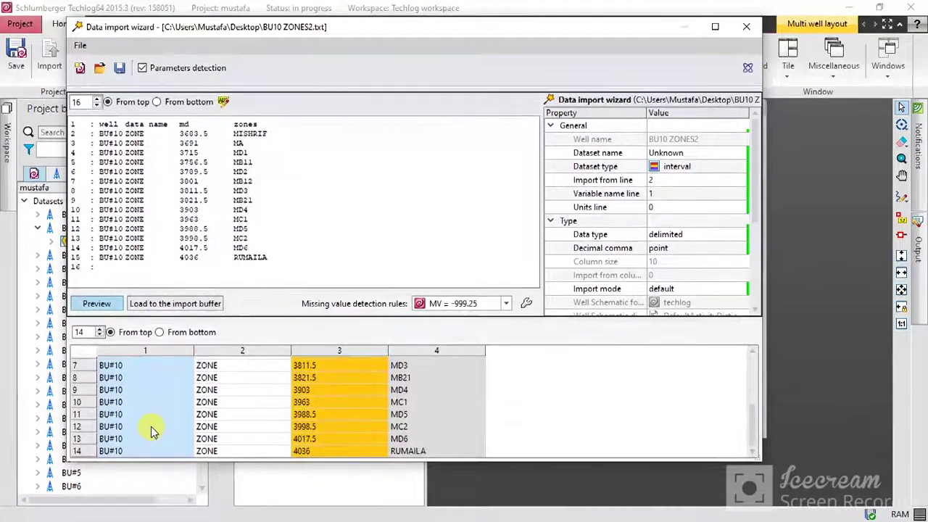
{"action": "scroll", "coordinate": [149, 428], "scroll_direction": "up", "scroll_amount": 4}
{"action": "scroll", "coordinate": [145, 425], "scroll_direction": "down", "scroll_amount": 1}
{"action": "scroll", "coordinate": [227, 415], "scroll_direction": "up", "scroll_amount": 1}
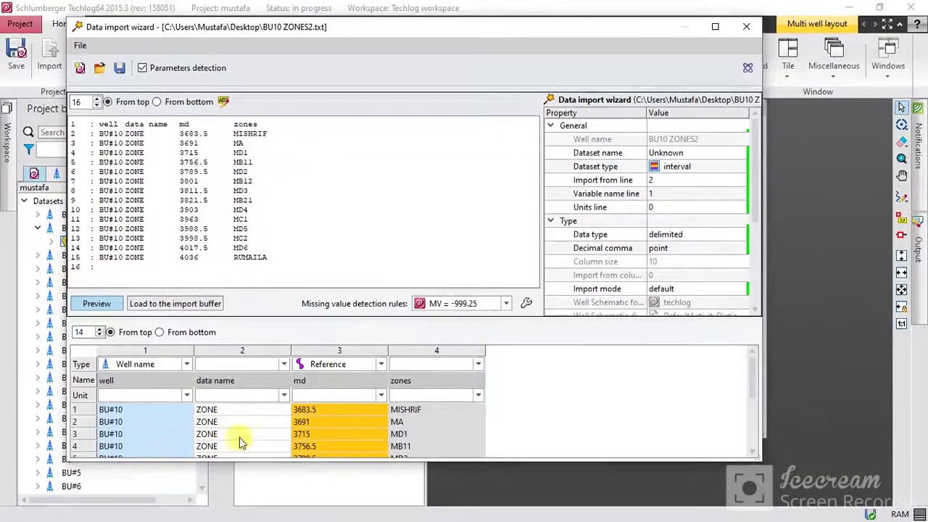
{"action": "left_click", "coordinate": [285, 366]}
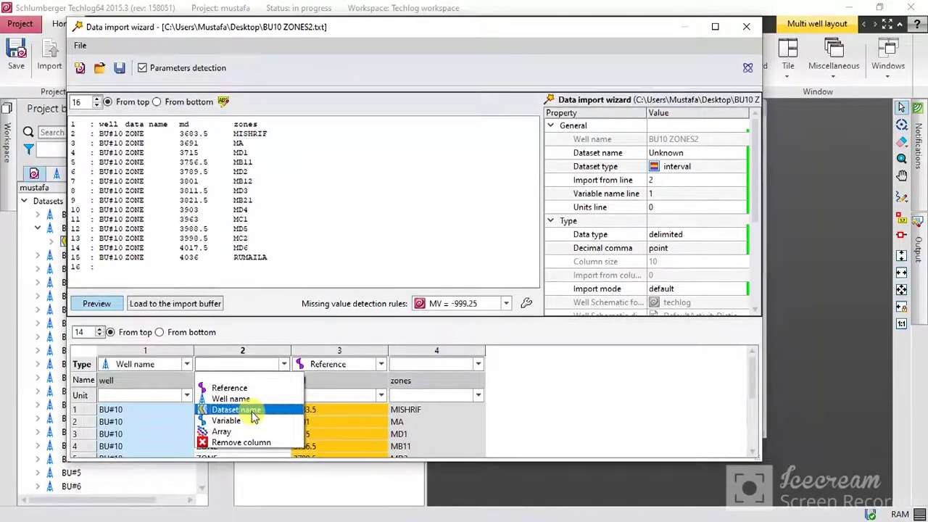
{"action": "left_click", "coordinate": [251, 411]}
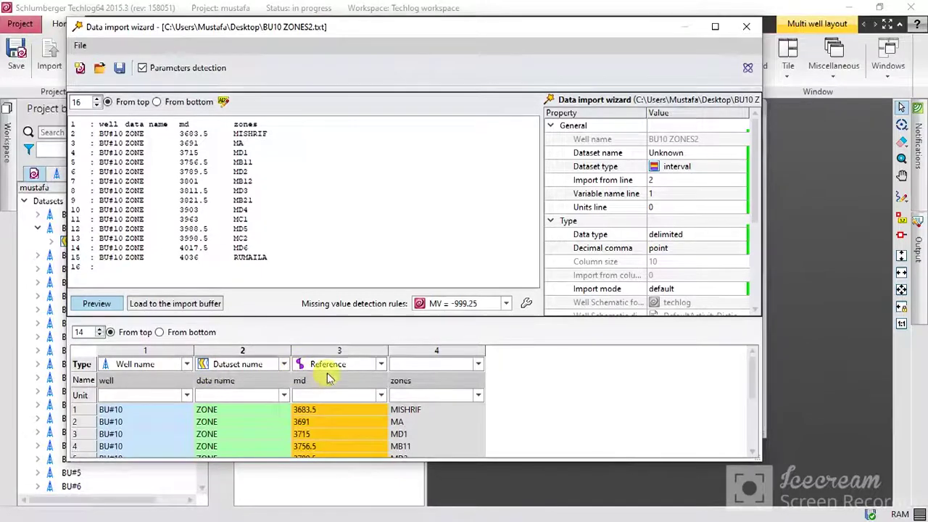
Limit the raw file preview to 15 lines and choose interval as the dataset type.
{"action": "scroll", "coordinate": [318, 435], "scroll_direction": "down", "scroll_amount": 3}
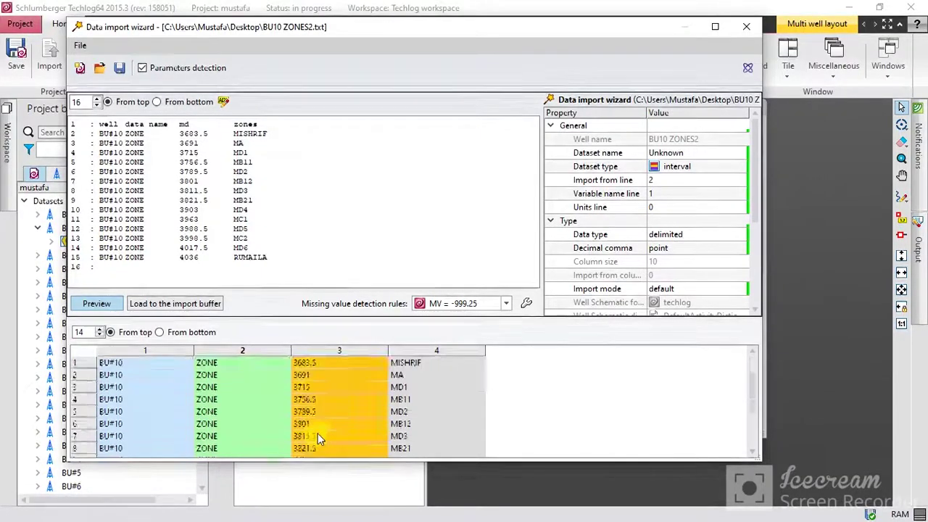
{"action": "scroll", "coordinate": [317, 432], "scroll_direction": "down", "scroll_amount": 1}
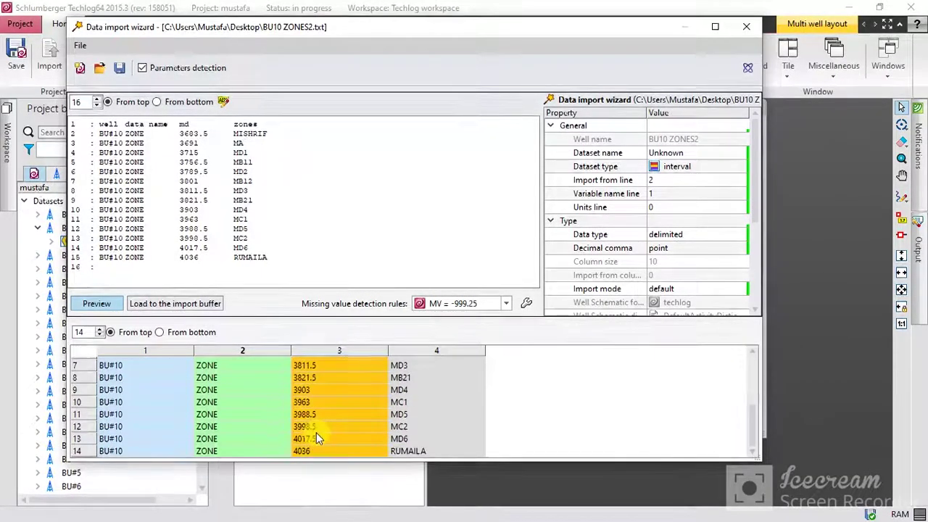
{"action": "scroll", "coordinate": [317, 432], "scroll_direction": "up", "scroll_amount": 5}
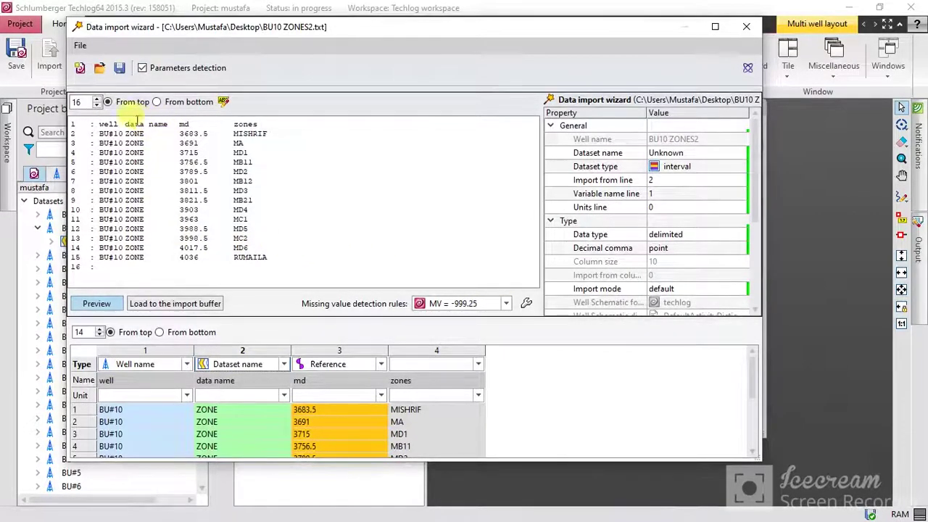
{"action": "left_click", "coordinate": [97, 106]}
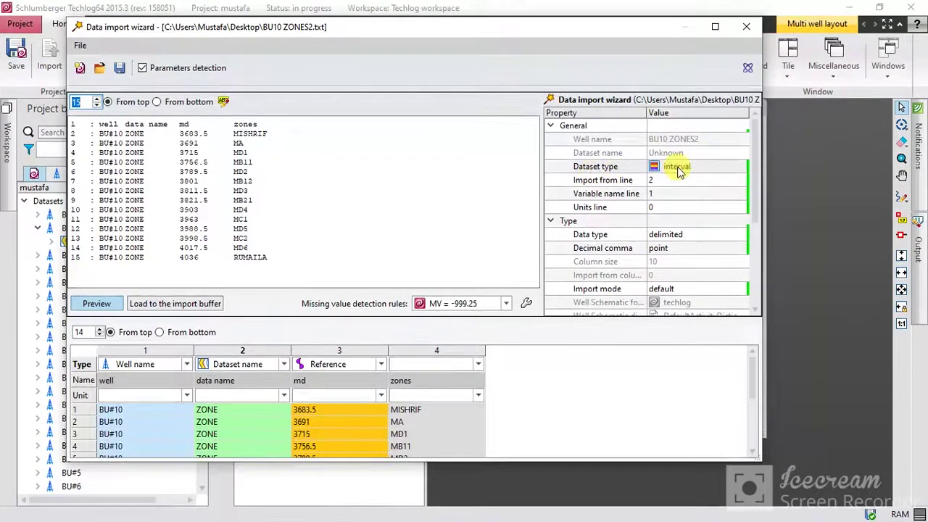
{"action": "left_click", "coordinate": [722, 171]}
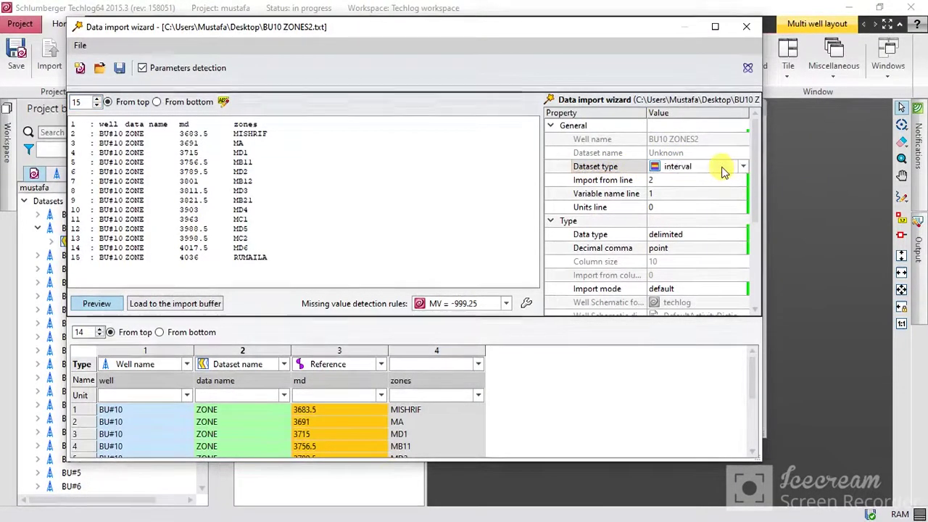
{"action": "left_click", "coordinate": [743, 168]}
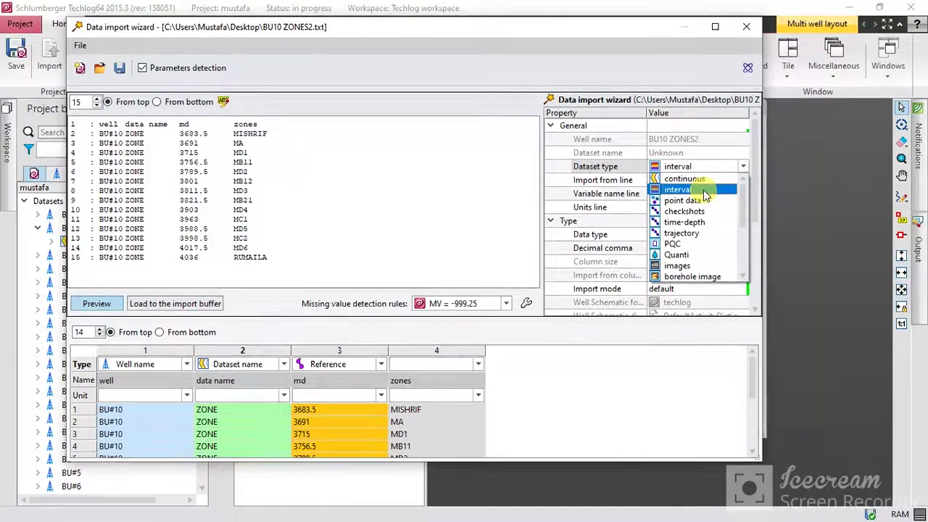
{"action": "left_click", "coordinate": [695, 190]}
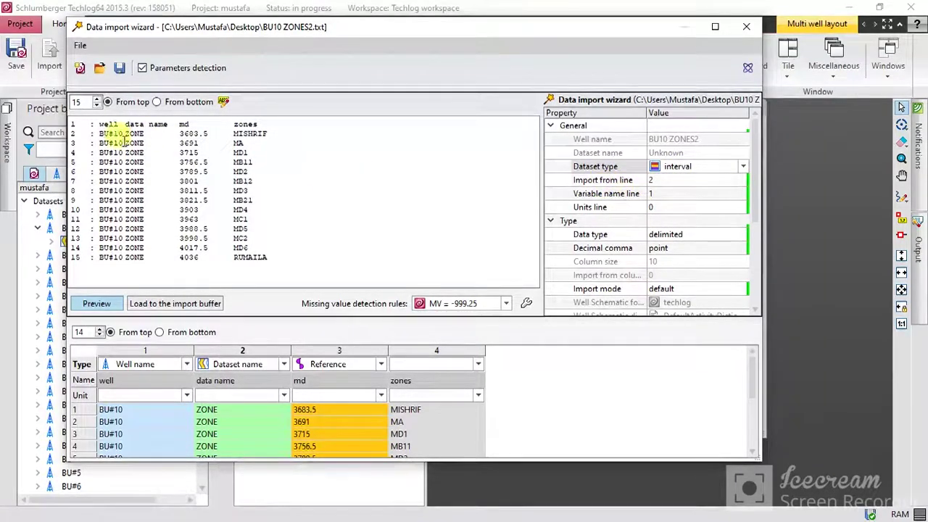
{"action": "left_click", "coordinate": [105, 123]}
{"action": "left_click_drag", "start_coordinate": [105, 124], "coordinate": [248, 124]}
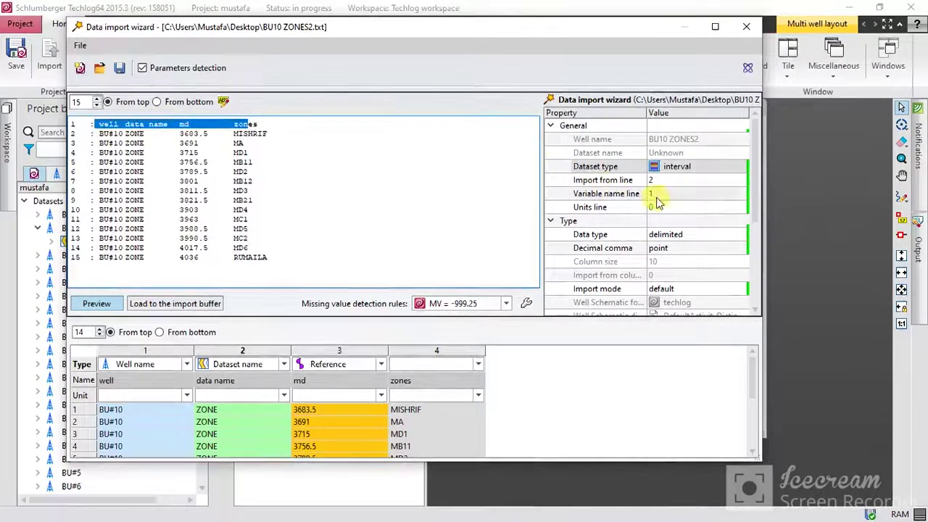
Set the unit of the md reference column to M.
{"action": "left_click", "coordinate": [323, 398]}
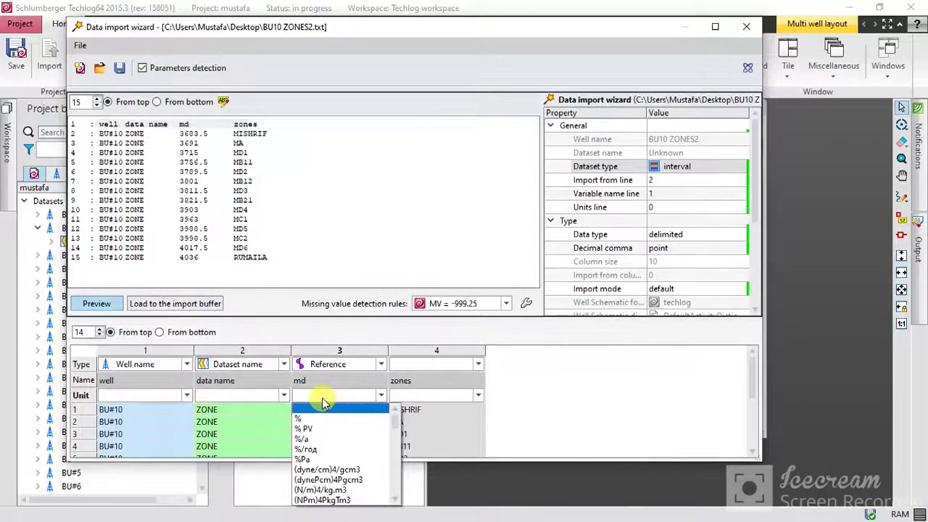
{"action": "scroll", "coordinate": [323, 403], "scroll_direction": "down", "scroll_amount": 10}
{"action": "left_click", "coordinate": [322, 399]}
{"action": "left_click", "coordinate": [322, 399]}
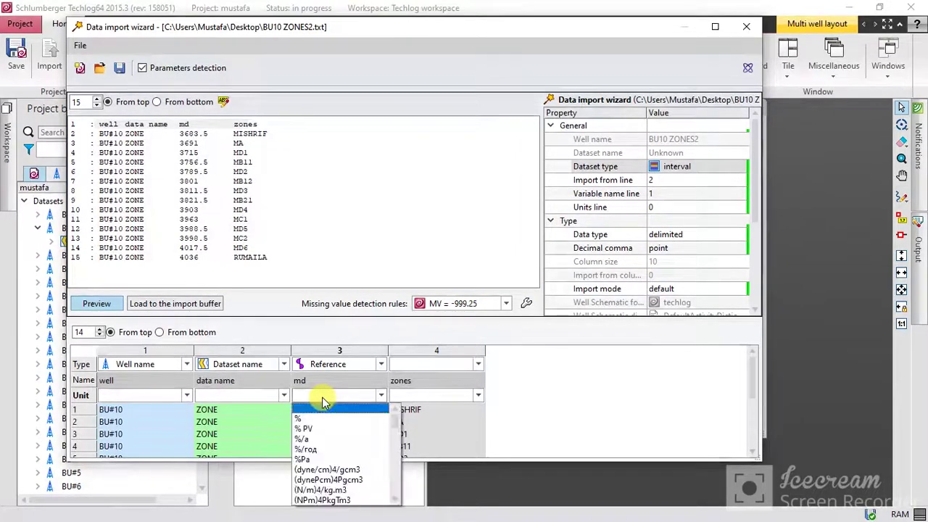
{"action": "scroll", "coordinate": [340, 450], "scroll_direction": "down", "scroll_amount": 15}
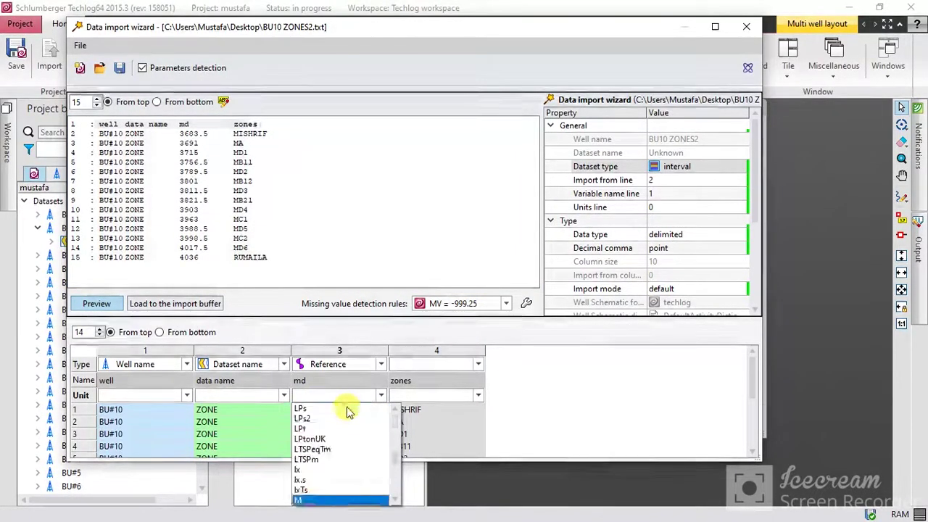
{"action": "left_click", "coordinate": [337, 501]}
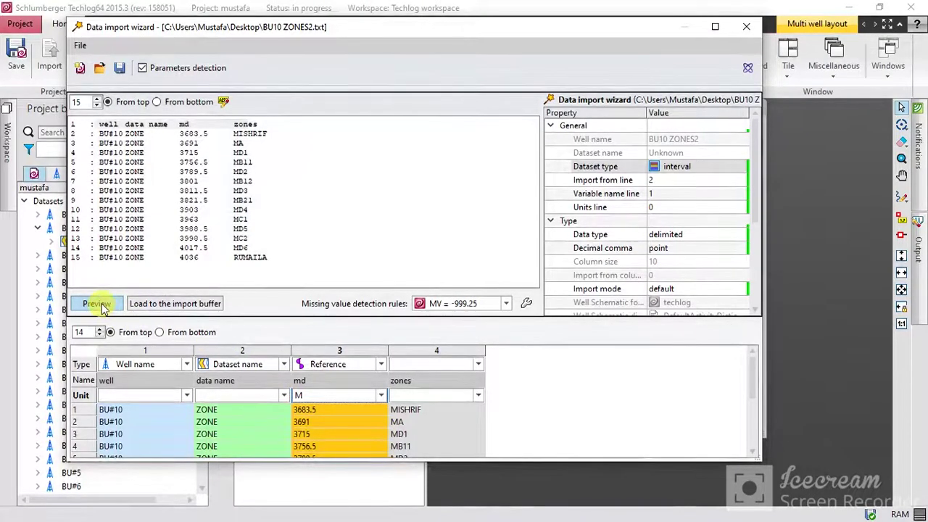
Load the file to the import buffer and transfer its BU#10 zone dataset into the project.
{"action": "left_click", "coordinate": [166, 304]}
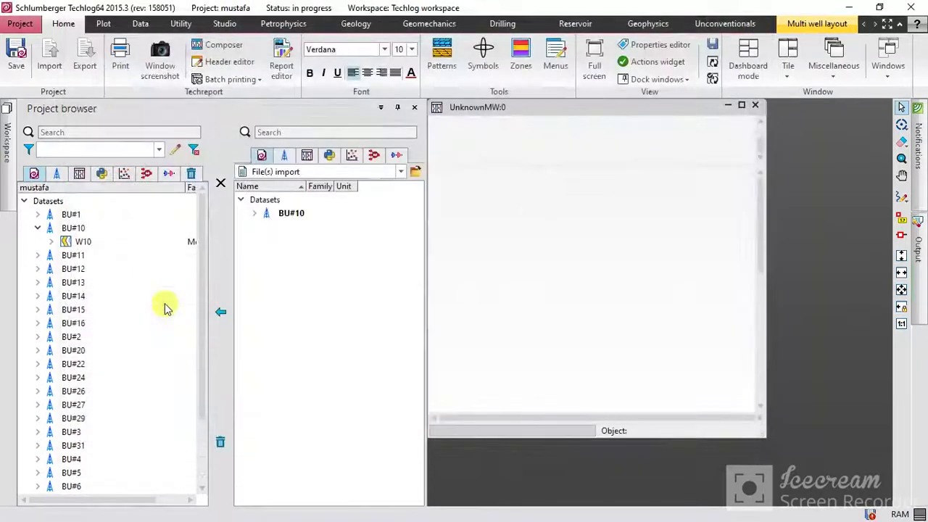
{"action": "left_click", "coordinate": [254, 215]}
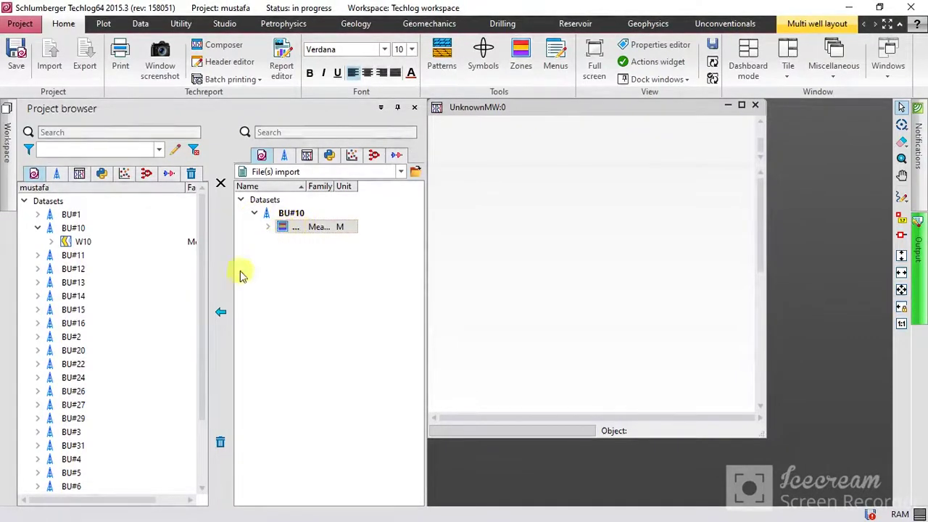
{"action": "left_click", "coordinate": [221, 317]}
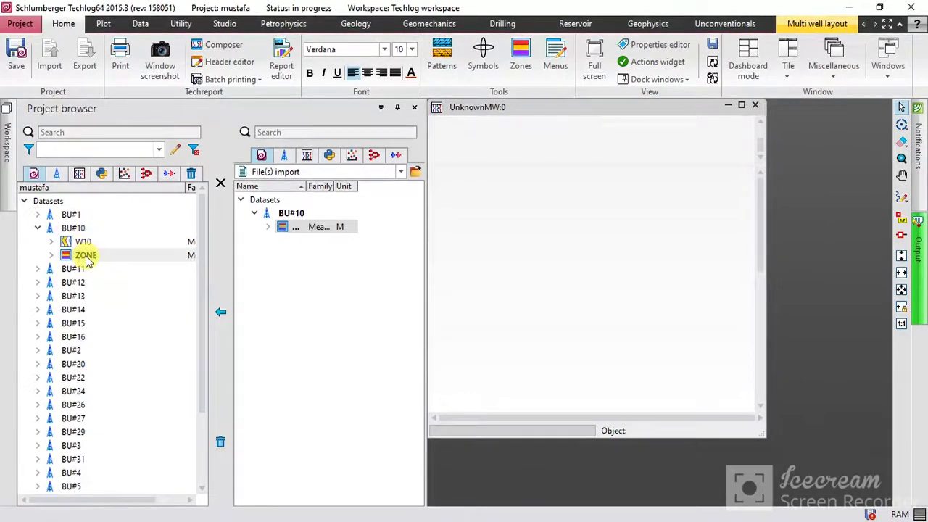
Try to place the ZONE dataset in the empty layout and display the Zonation dock window.
{"action": "left_click_drag", "start_coordinate": [85, 261], "coordinate": [493, 109]}
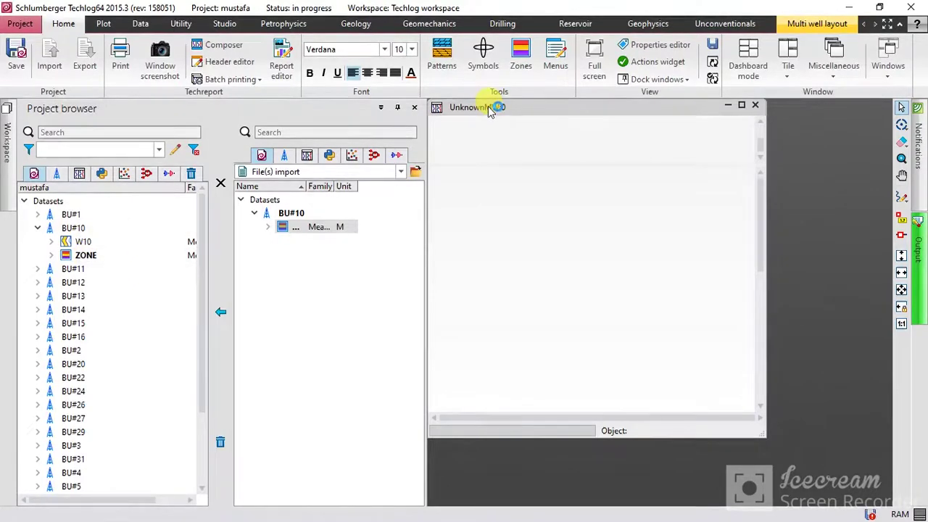
{"action": "left_click", "coordinate": [656, 79]}
{"action": "left_click", "coordinate": [656, 298]}
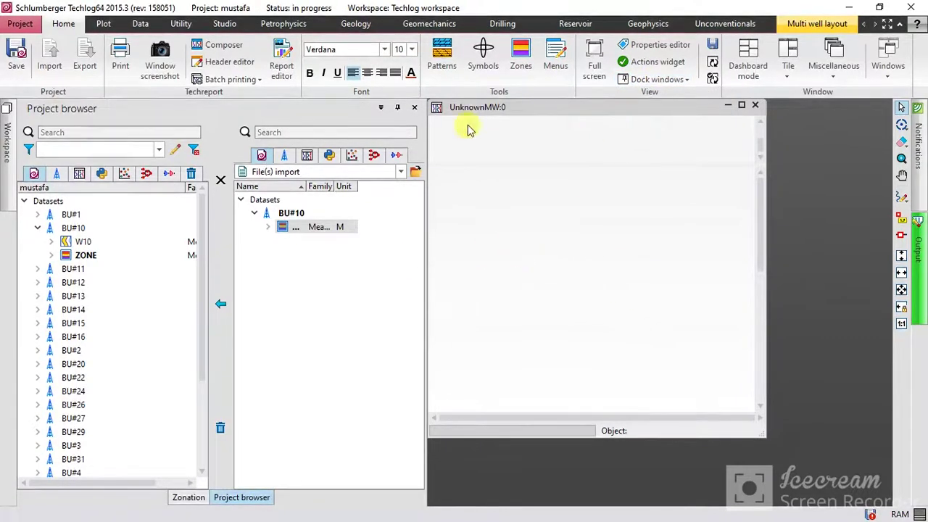
Plot the RHOB curve from BU#10's W10 dataset in the empty multi-well layout.
{"action": "left_click", "coordinate": [51, 242]}
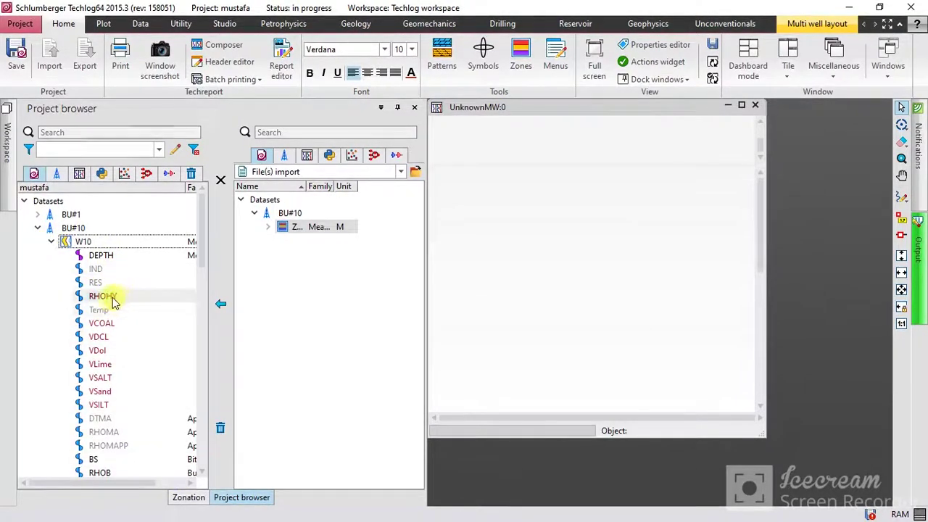
{"action": "scroll", "coordinate": [107, 391], "scroll_direction": "down", "scroll_amount": 2}
{"action": "left_click_drag", "start_coordinate": [107, 396], "coordinate": [457, 334]}
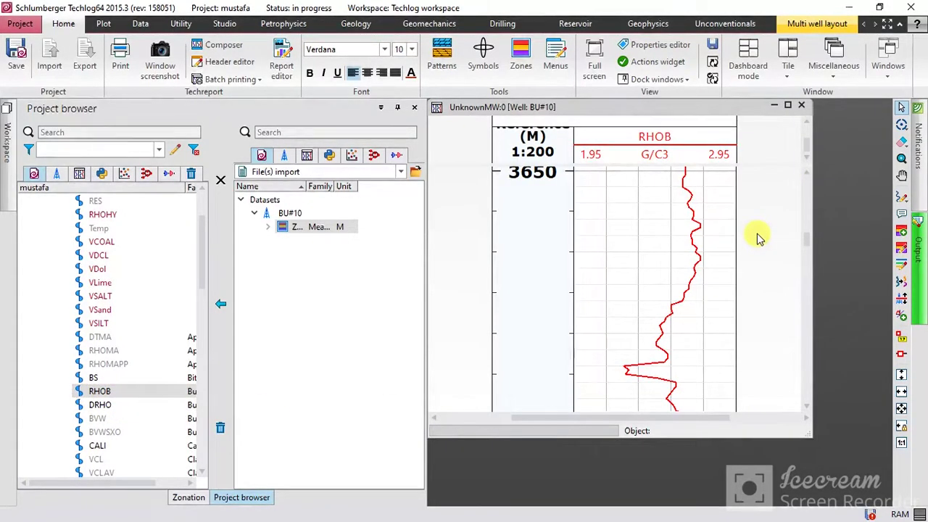
Add a zonation track to the RHOB layout and select ZONE as its zonation.
{"action": "right_click", "coordinate": [758, 238]}
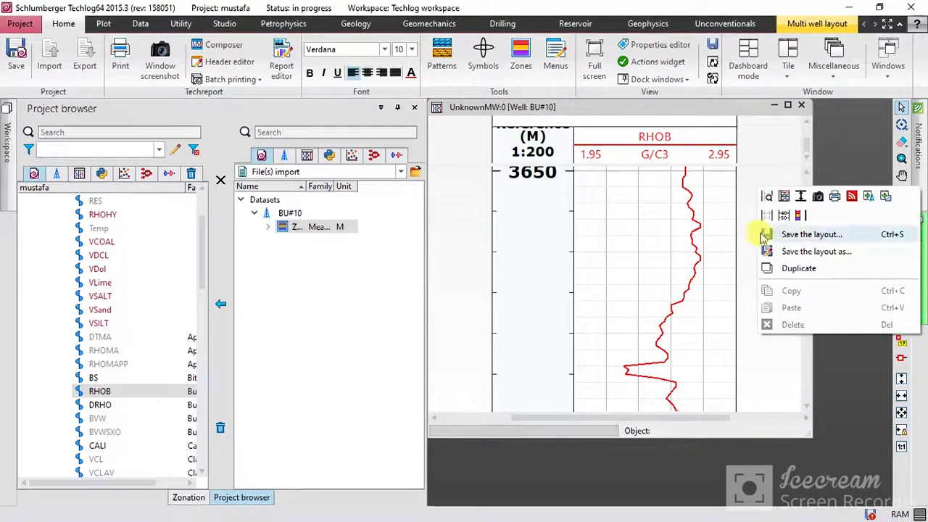
{"action": "left_click", "coordinate": [802, 216]}
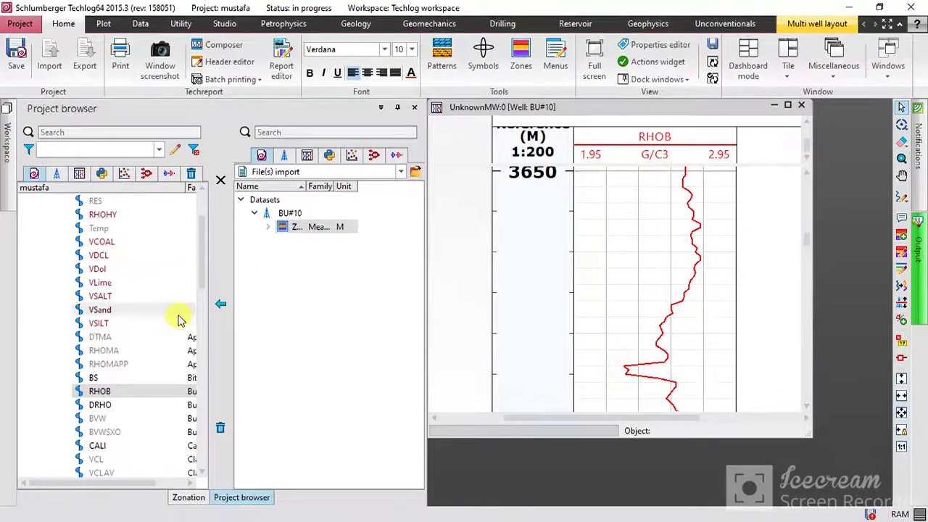
{"action": "left_click", "coordinate": [188, 497]}
{"action": "left_click", "coordinate": [76, 136]}
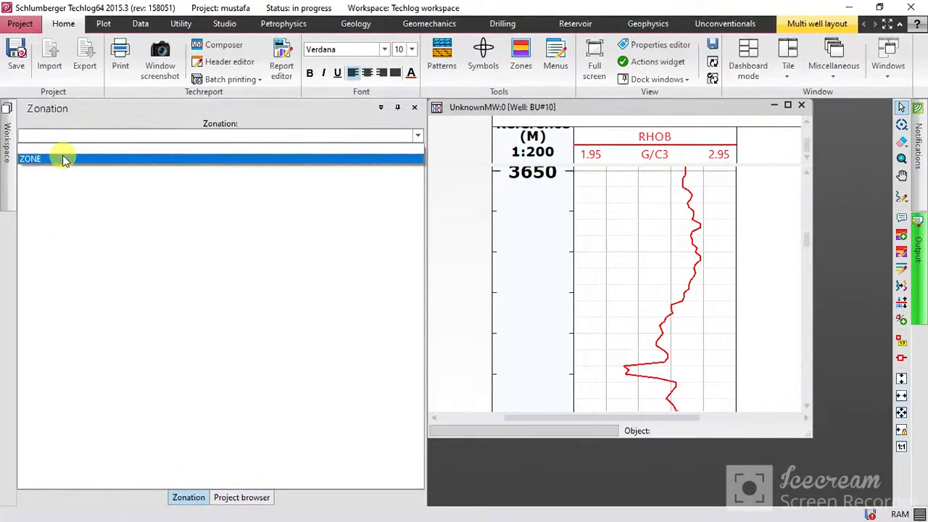
{"action": "left_click", "coordinate": [63, 159]}
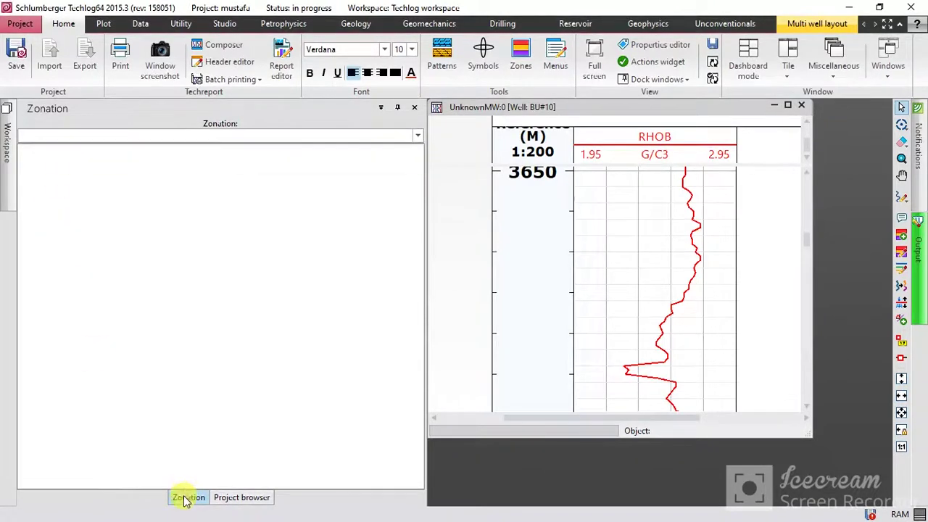
{"action": "left_click", "coordinate": [166, 136]}
{"action": "left_click", "coordinate": [148, 158]}
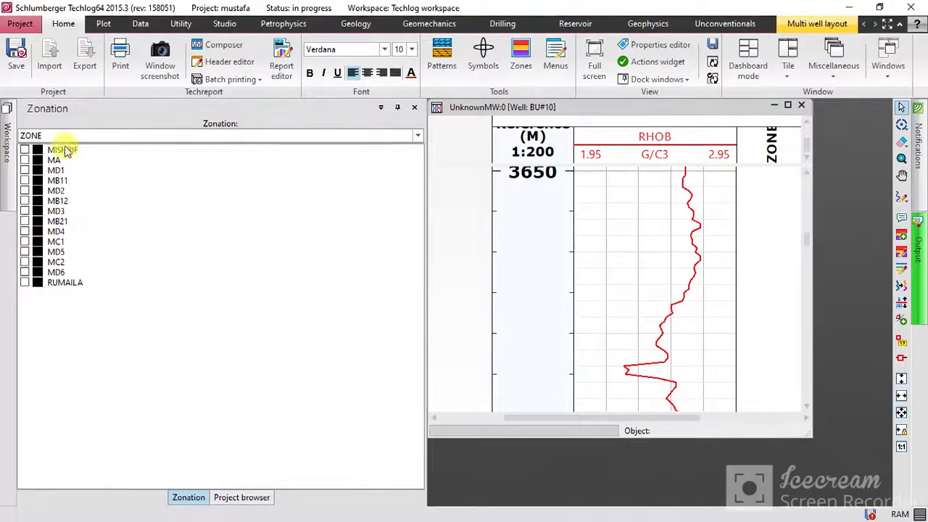
Turn on the display of all zones from MISHRIF to RUMAILA in the ZONE zonation.
{"action": "left_click", "coordinate": [24, 151]}
{"action": "left_click", "coordinate": [25, 170]}
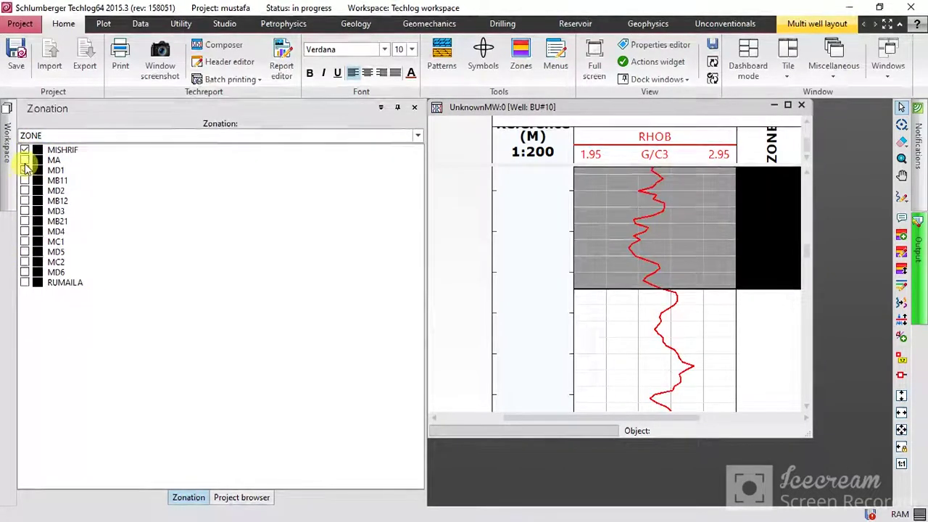
{"action": "left_click", "coordinate": [24, 222]}
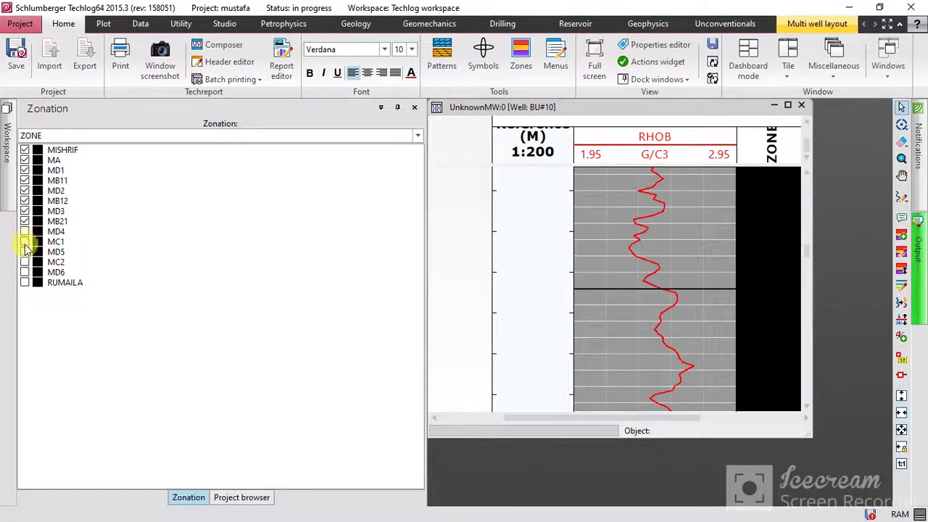
{"action": "left_click", "coordinate": [25, 283]}
{"action": "left_click", "coordinate": [24, 241]}
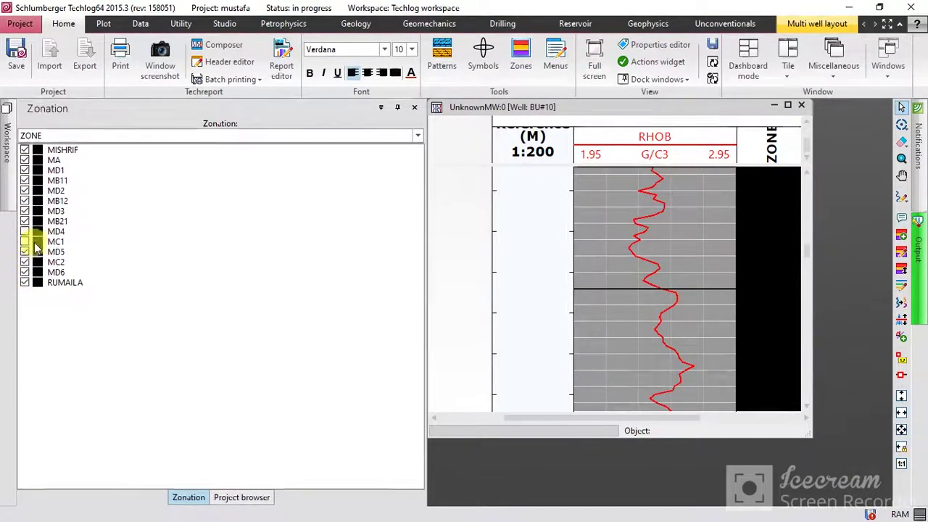
{"action": "left_click", "coordinate": [25, 232]}
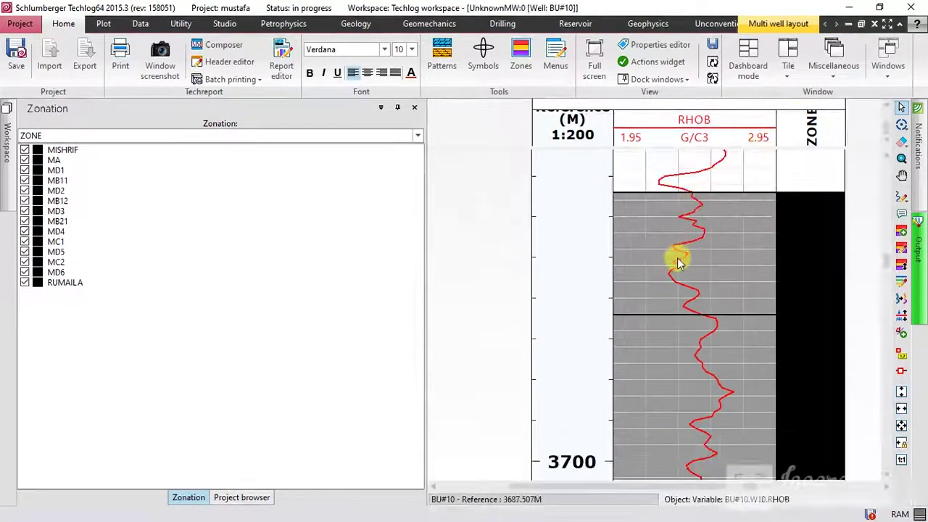
Fit the layout tracks to the window width and set the depth scale to 1:2000.
{"action": "left_click", "coordinate": [902, 408]}
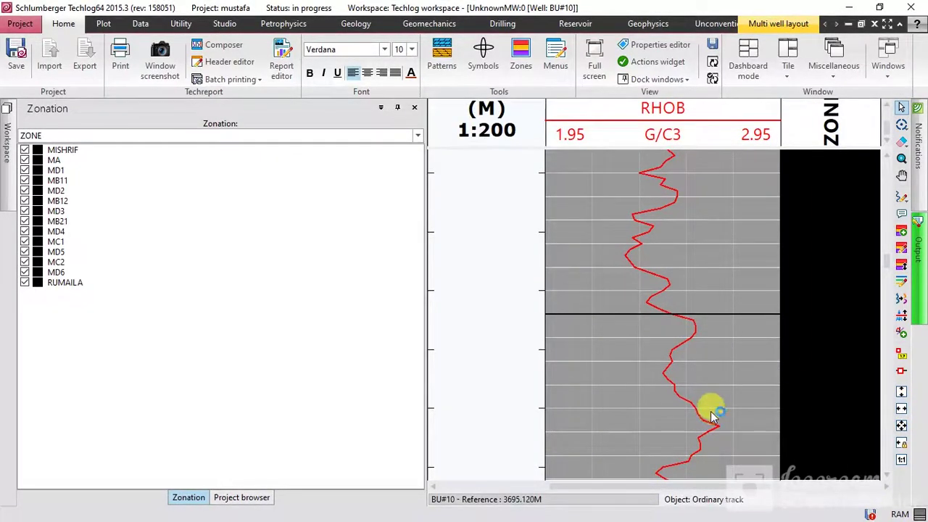
{"action": "scroll", "coordinate": [711, 402], "scroll_direction": "down", "scroll_amount": 3}
{"action": "scroll", "coordinate": [710, 404], "scroll_direction": "down", "scroll_amount": 3}
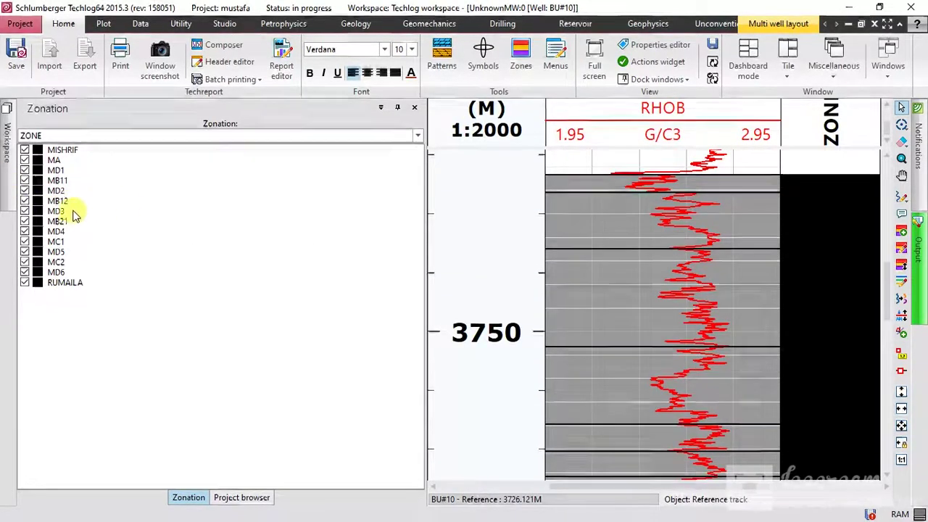
Assign automatic colors to the zones of the ZONE zonation and review the colored intervals beside the RHOB log.
{"action": "right_click", "coordinate": [69, 211]}
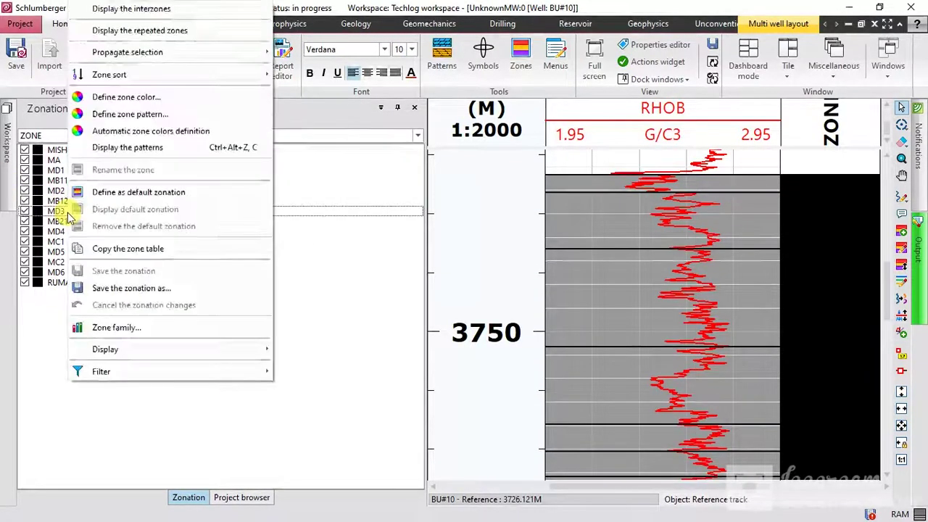
{"action": "left_click", "coordinate": [151, 147]}
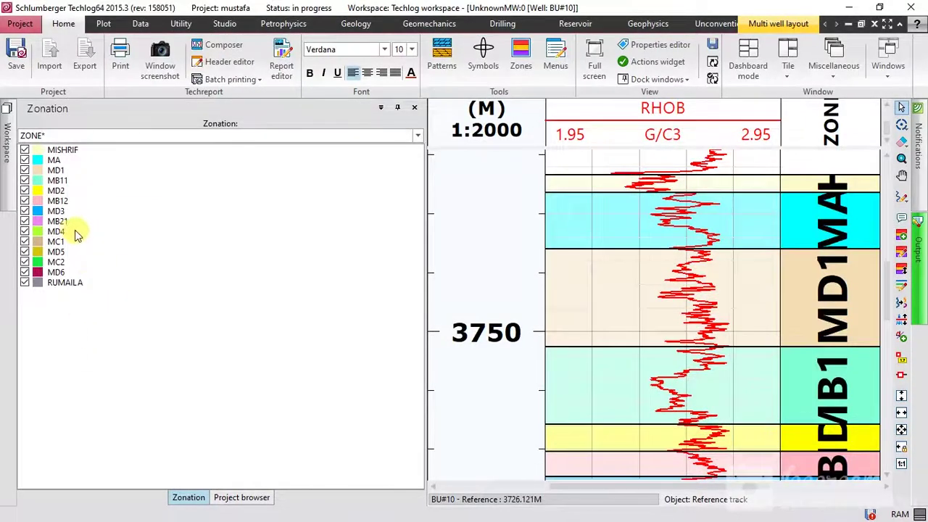
{"action": "scroll", "coordinate": [805, 362], "scroll_direction": "down", "scroll_amount": 3}
{"action": "scroll", "coordinate": [811, 362], "scroll_direction": "down", "scroll_amount": 8}
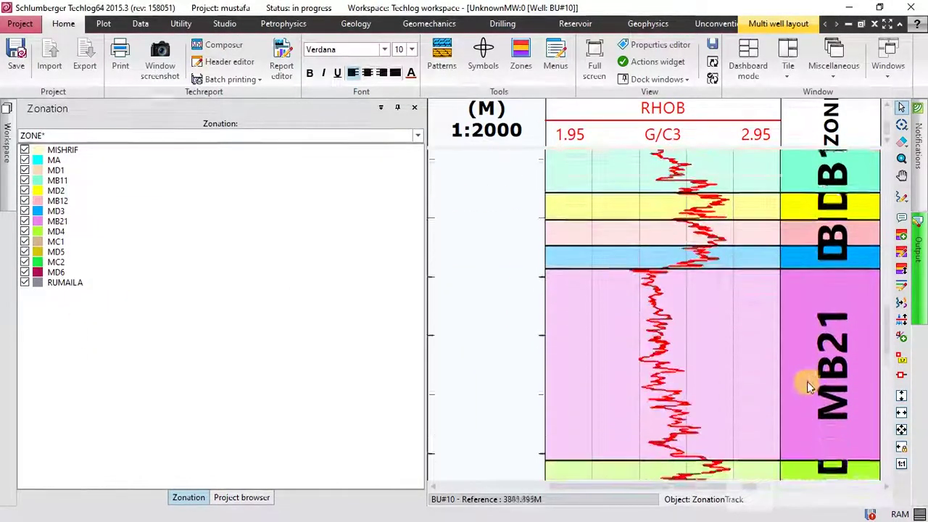
{"action": "scroll", "coordinate": [810, 392], "scroll_direction": "down", "scroll_amount": 5}
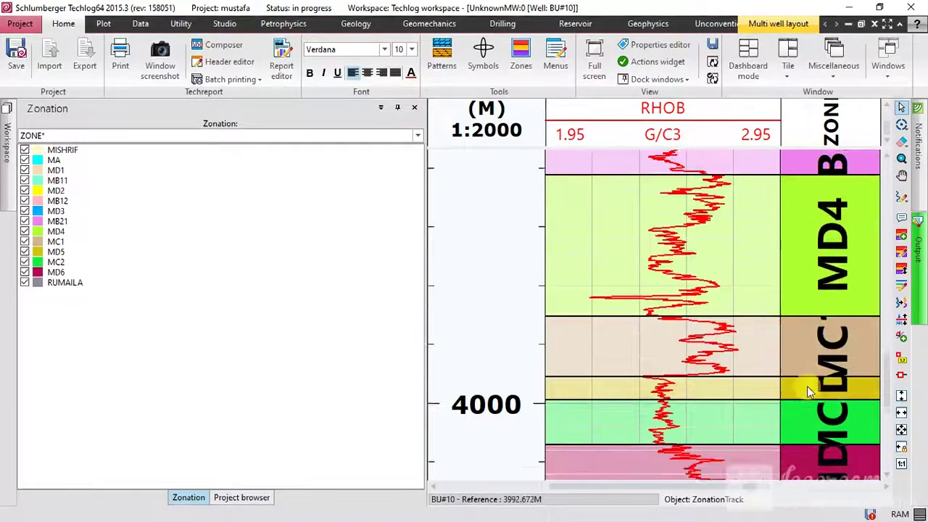
{"action": "scroll", "coordinate": [810, 392], "scroll_direction": "up", "scroll_amount": 1}
{"action": "scroll", "coordinate": [810, 392], "scroll_direction": "up", "scroll_amount": 3}
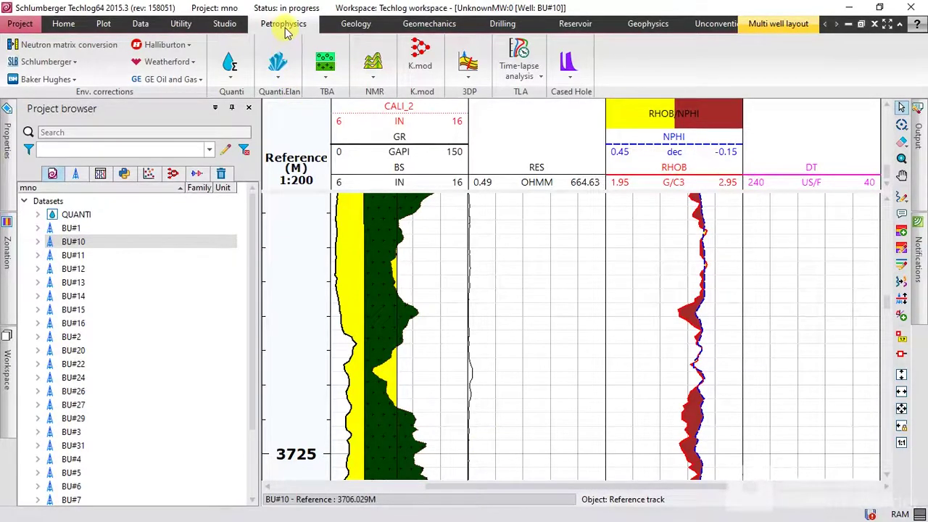
Start a Quanti Formation temperature precomputation in the mno project and select well BU#10 as its data source.
{"action": "left_click", "coordinate": [229, 72]}
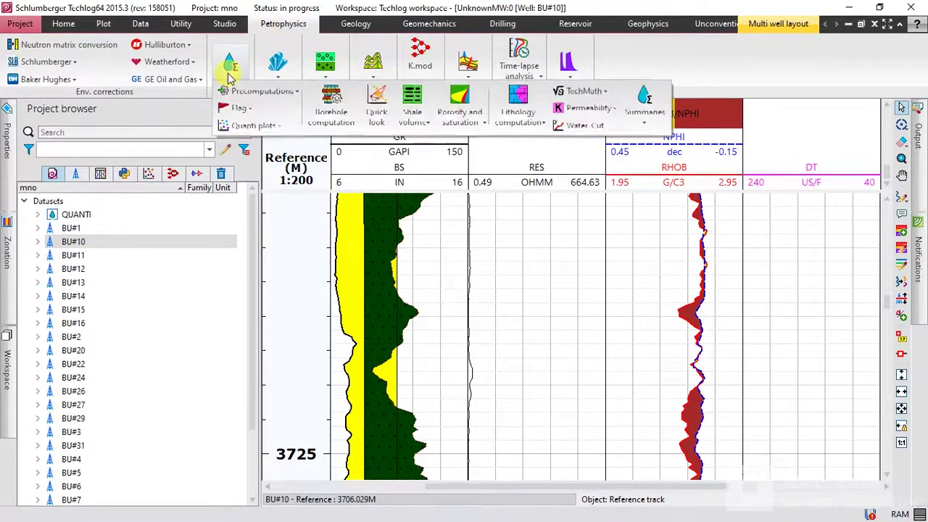
{"action": "left_click", "coordinate": [276, 93]}
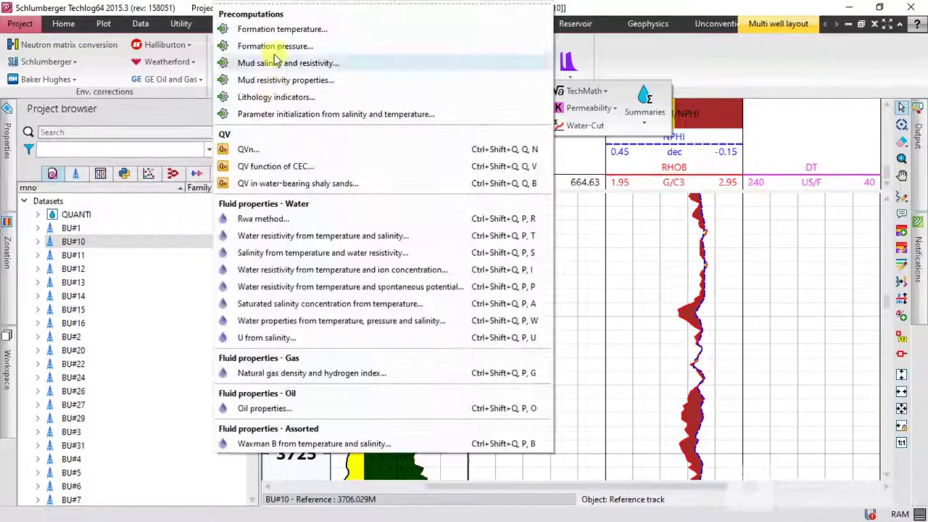
{"action": "left_click", "coordinate": [272, 31]}
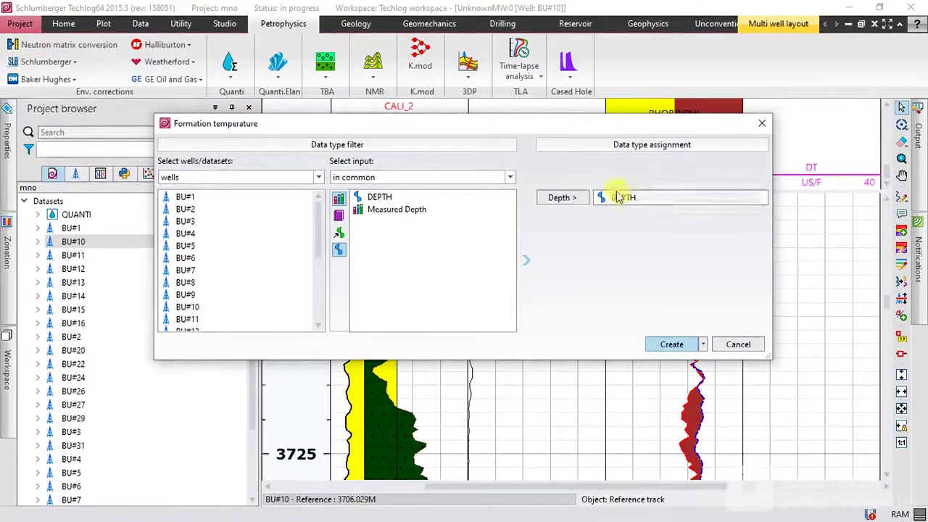
{"action": "scroll", "coordinate": [242, 254], "scroll_direction": "down", "scroll_amount": 4}
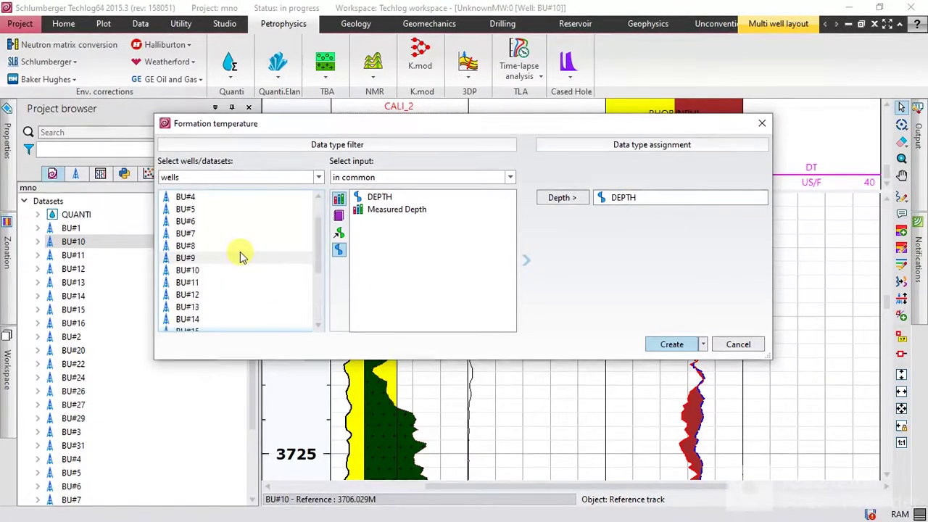
{"action": "left_click", "coordinate": [219, 271]}
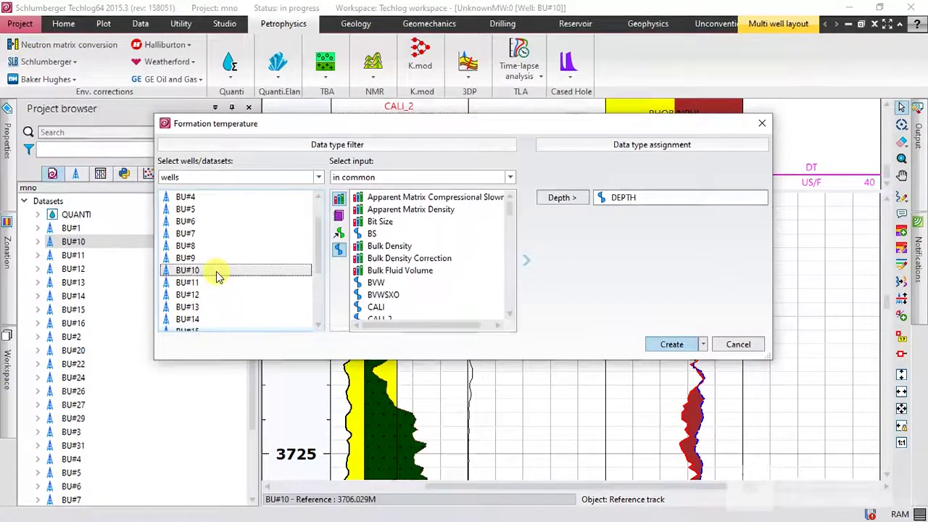
Restrict the Formation temperature input list to individual variables, hiding the families, and look through BU#10's curves.
{"action": "left_click", "coordinate": [339, 251]}
{"action": "left_click", "coordinate": [339, 251]}
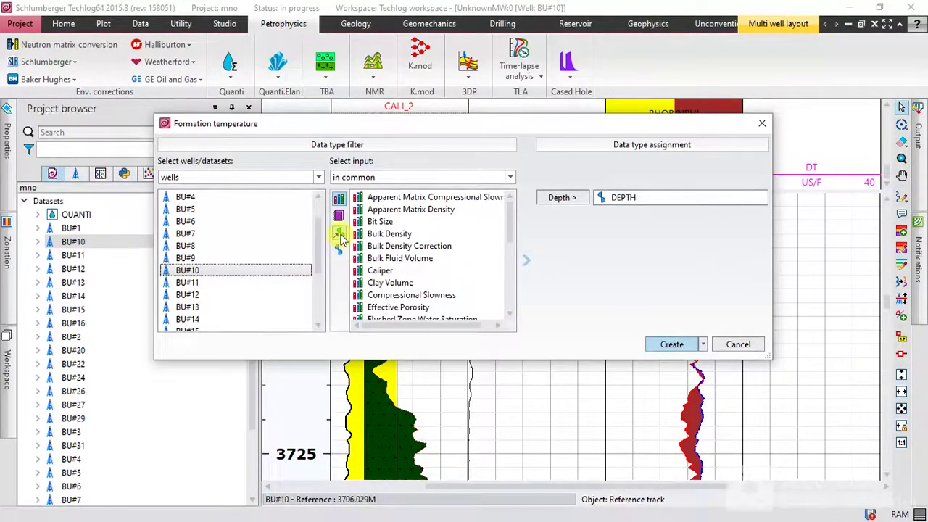
{"action": "left_click", "coordinate": [340, 244]}
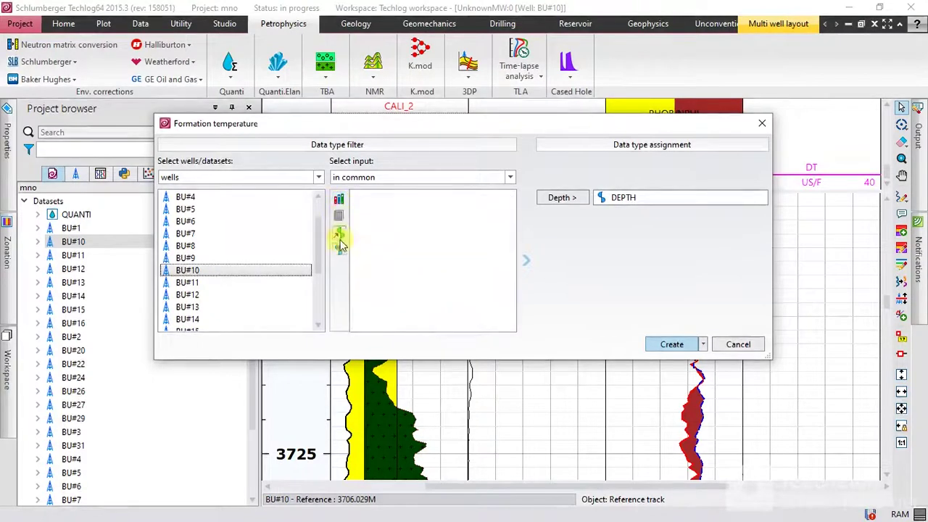
{"action": "left_click", "coordinate": [338, 248]}
{"action": "scroll", "coordinate": [418, 247], "scroll_direction": "down", "scroll_amount": 2}
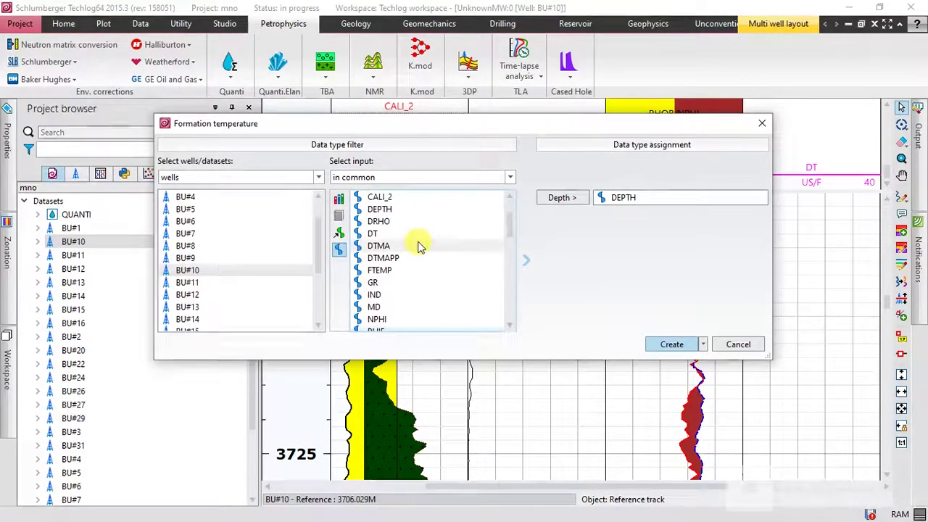
{"action": "scroll", "coordinate": [390, 270], "scroll_direction": "down", "scroll_amount": 4}
{"action": "scroll", "coordinate": [389, 271], "scroll_direction": "up", "scroll_amount": 5}
{"action": "scroll", "coordinate": [389, 271], "scroll_direction": "down", "scroll_amount": 5}
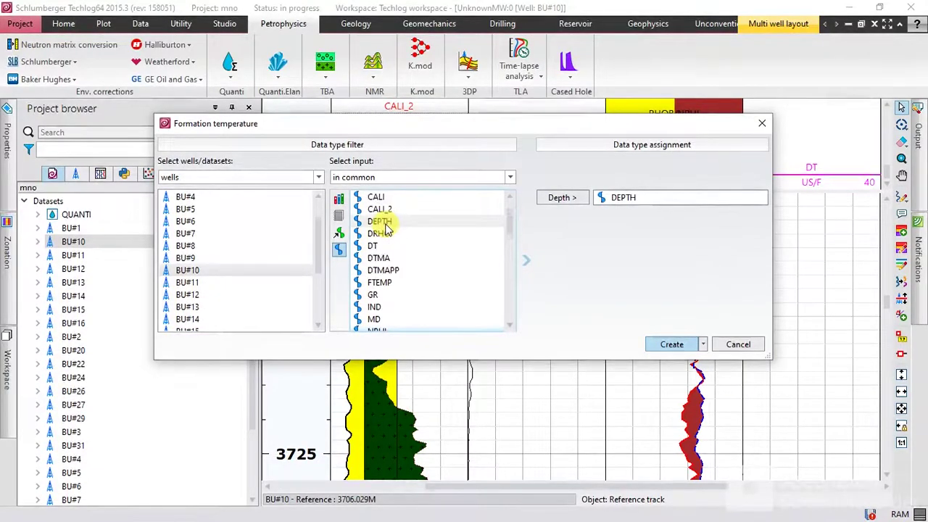
Assign the DEPTH variable as the depth input and create the Formation temperature method.
{"action": "left_click", "coordinate": [384, 223]}
{"action": "left_click", "coordinate": [559, 198]}
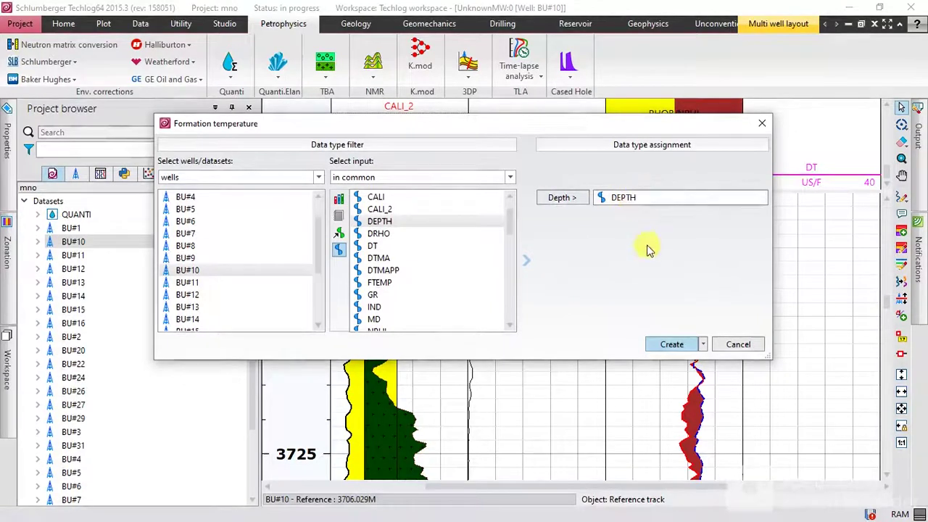
{"action": "left_click", "coordinate": [662, 346]}
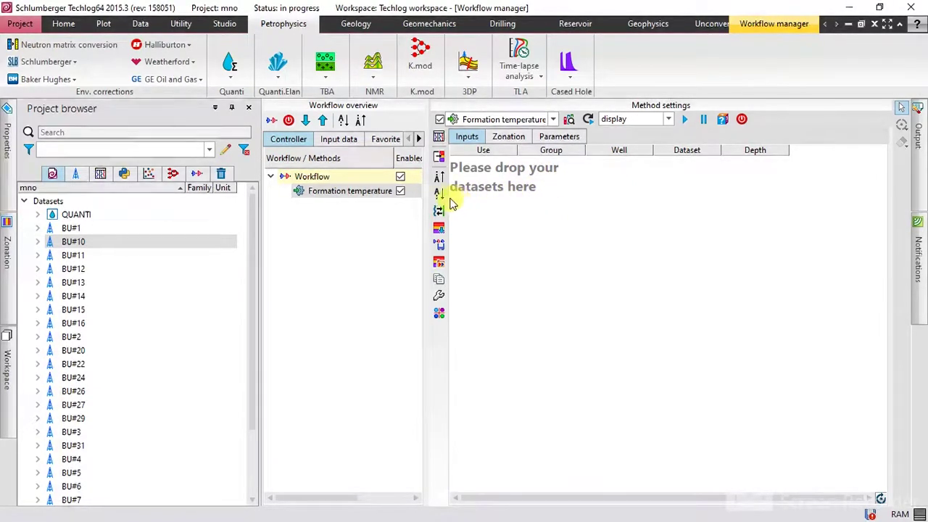
Add BU#10's W10 dataset to the Formation temperature inputs and check its zonation settings.
{"action": "left_click_drag", "start_coordinate": [75, 246], "coordinate": [76, 247]}
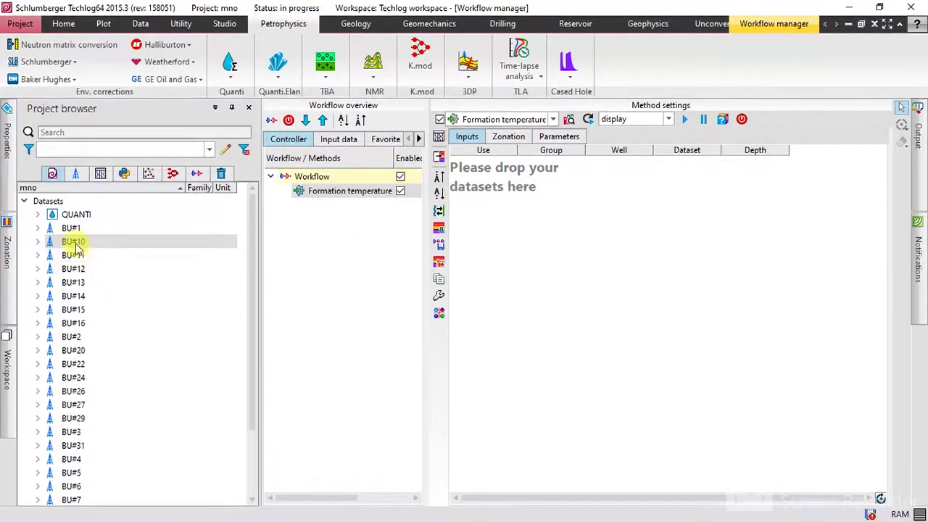
{"action": "left_click", "coordinate": [39, 243]}
{"action": "left_click_drag", "start_coordinate": [75, 253], "coordinate": [498, 183]}
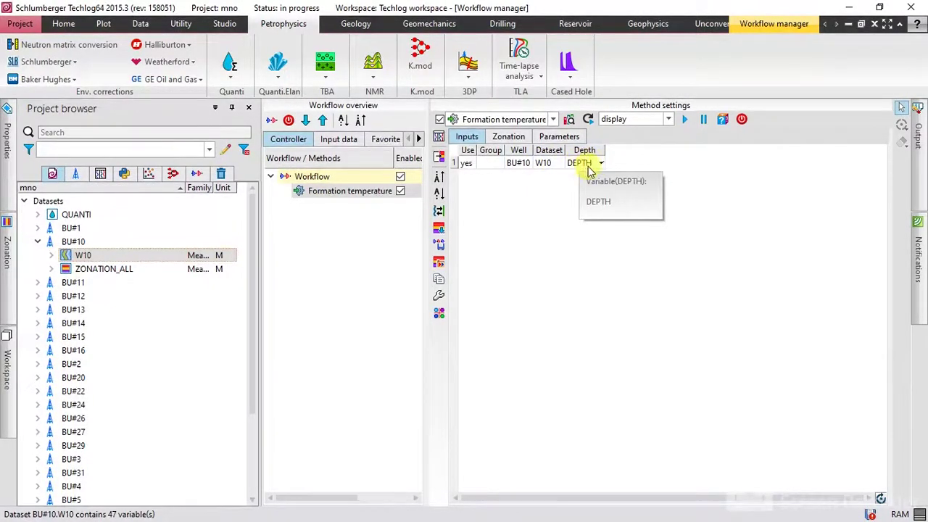
{"action": "left_click", "coordinate": [509, 137]}
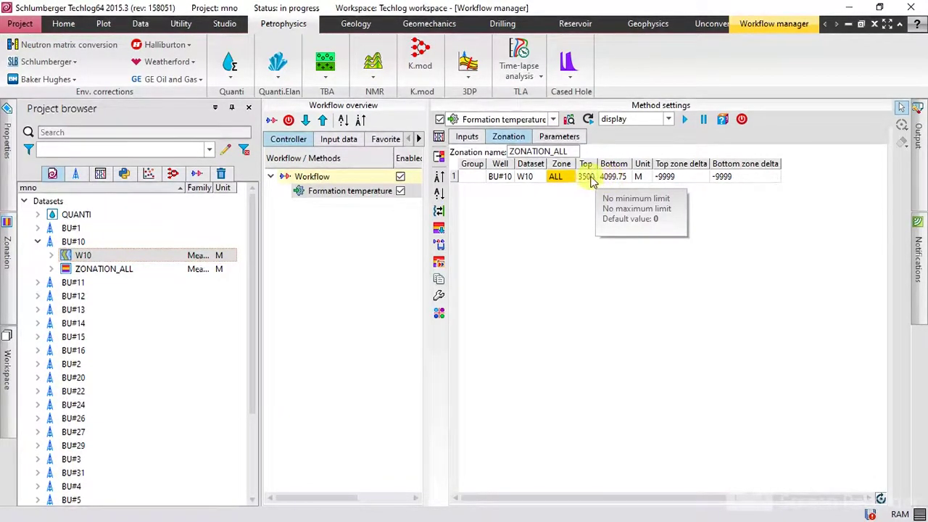
{"action": "left_click", "coordinate": [558, 178]}
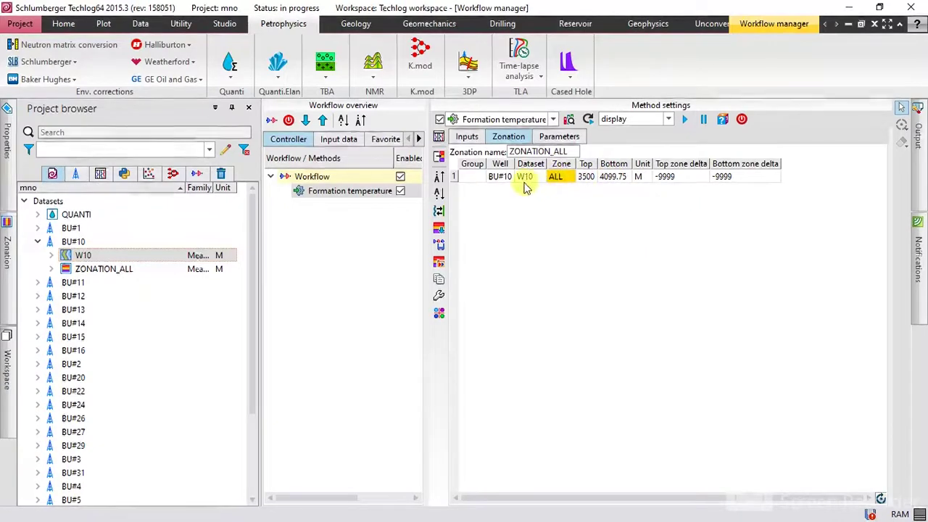
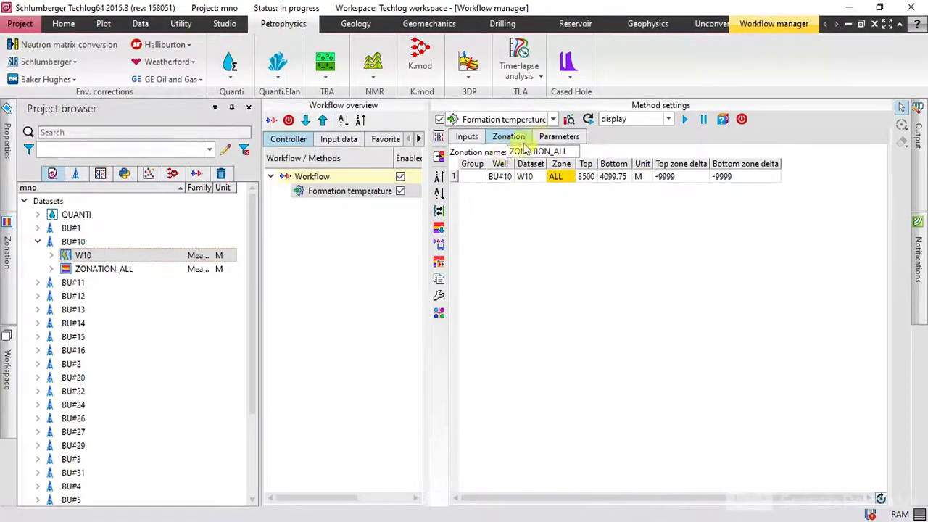
Set the temperature method parameter to Gradient for BU#10's ALL zone.
{"action": "left_click", "coordinate": [545, 139]}
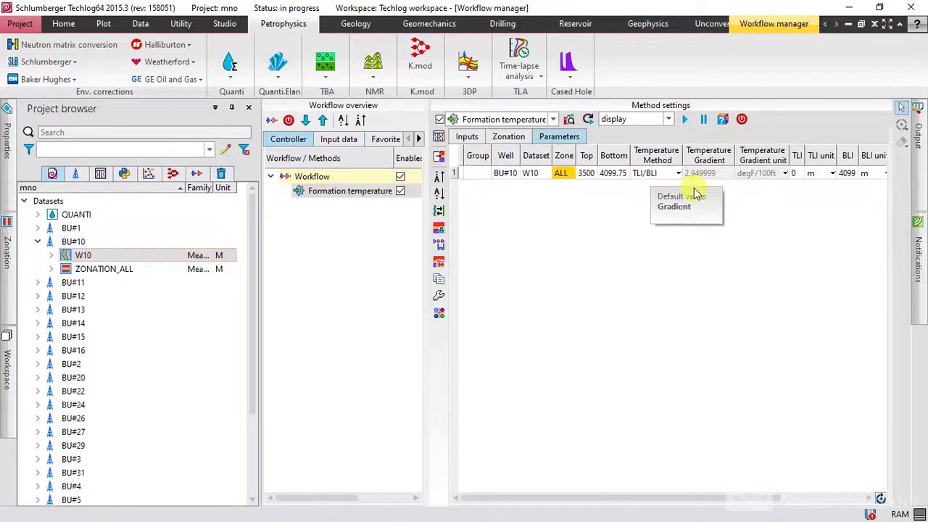
{"action": "left_click", "coordinate": [676, 174]}
{"action": "left_click", "coordinate": [675, 174]}
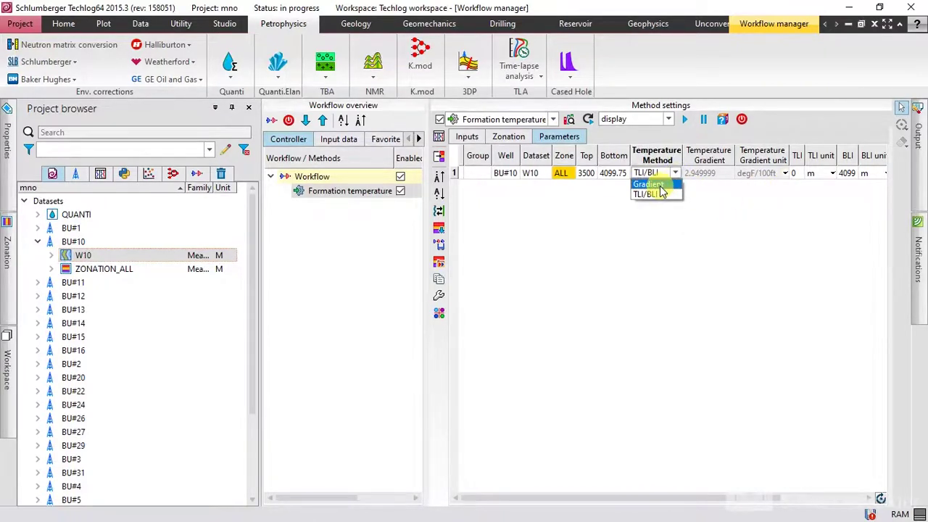
{"action": "left_click", "coordinate": [659, 185]}
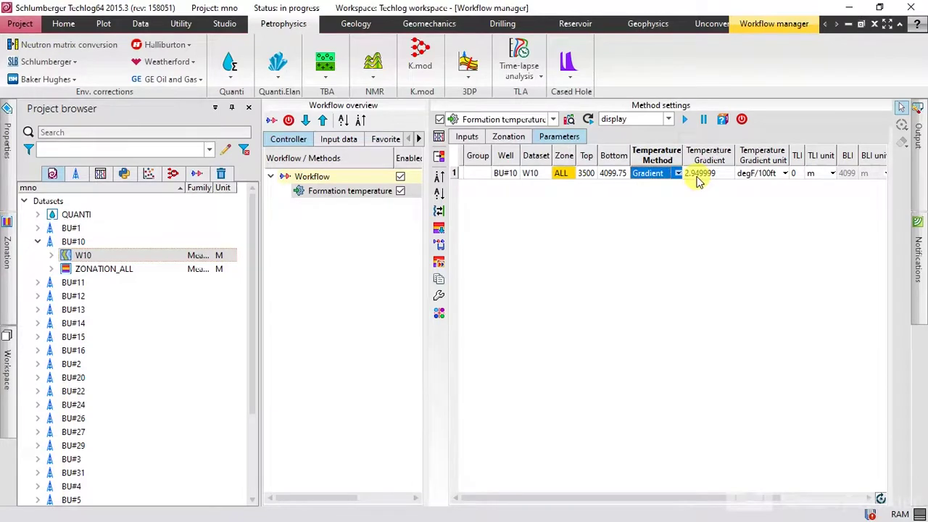
Set the temperature gradient to 2.95 with the unit degF/ft(100).
{"action": "mouse_move", "coordinate": [701, 181]}
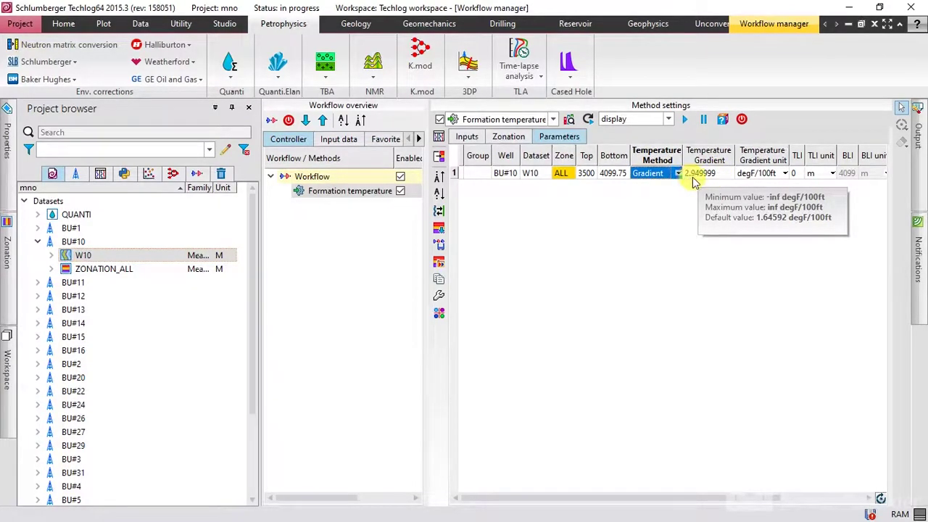
{"action": "left_click", "coordinate": [714, 176]}
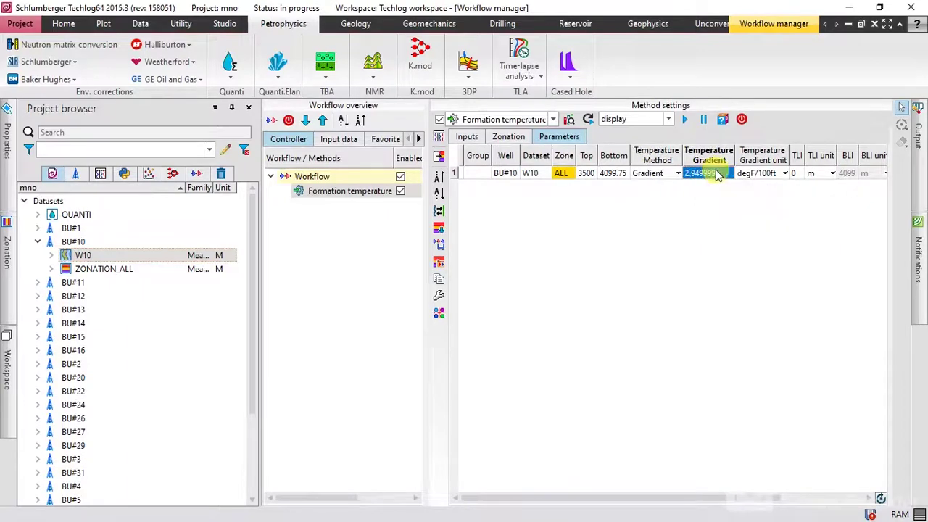
{"action": "type", "text": "2.95"}
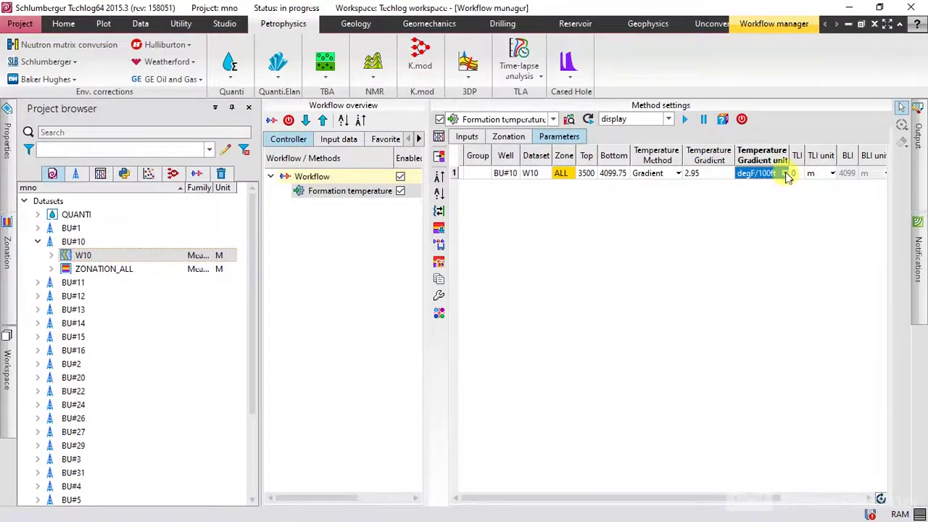
{"action": "left_click", "coordinate": [786, 174]}
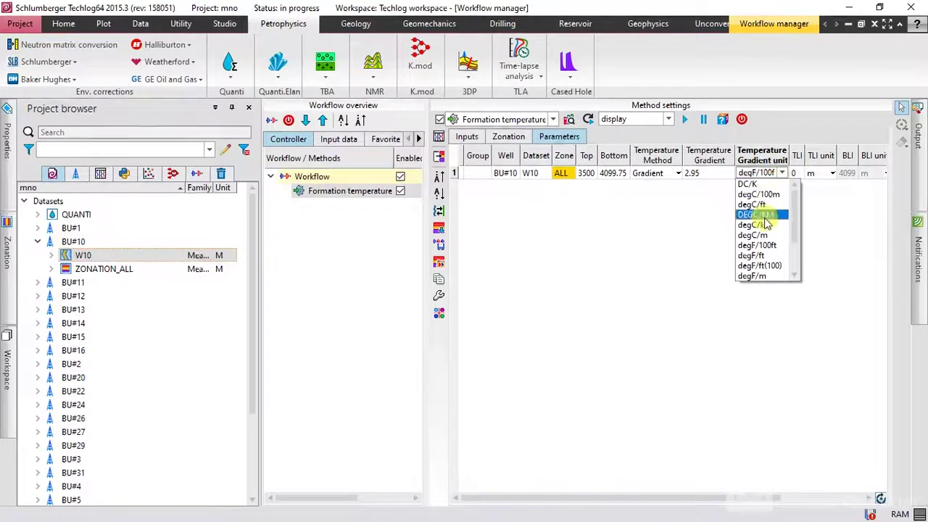
{"action": "left_click", "coordinate": [757, 267]}
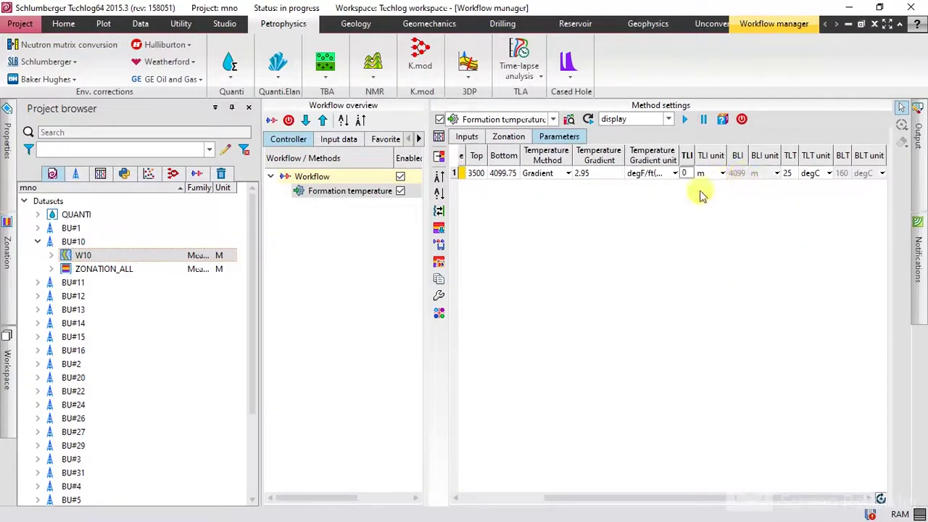
Set the Formation temperature method's output mode to save and display, and run it for BU#10's W10 dataset.
{"action": "left_click", "coordinate": [686, 174]}
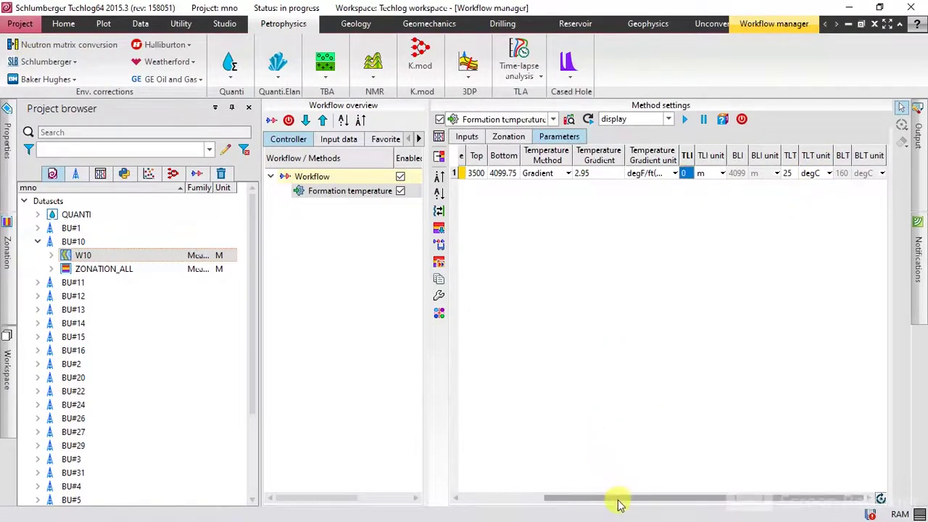
{"action": "left_click_drag", "start_coordinate": [620, 504], "coordinate": [530, 497]}
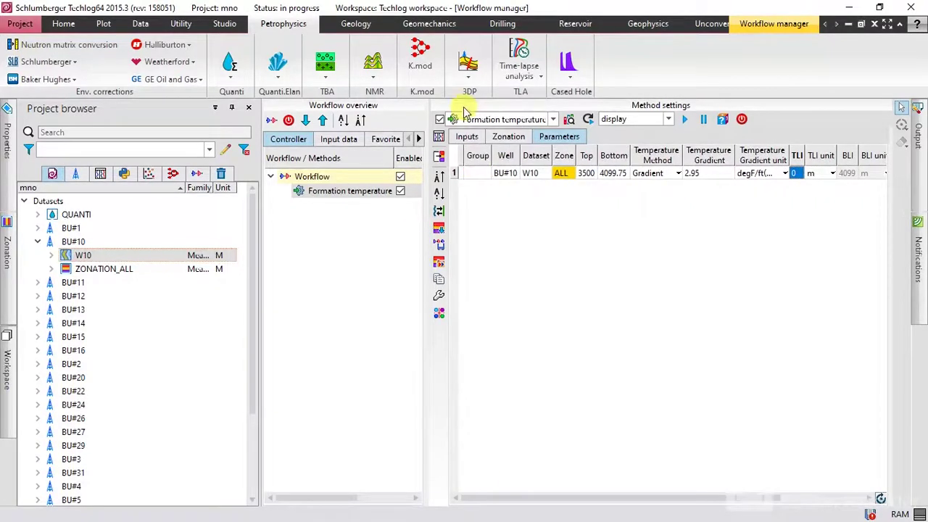
{"action": "left_click", "coordinate": [668, 120]}
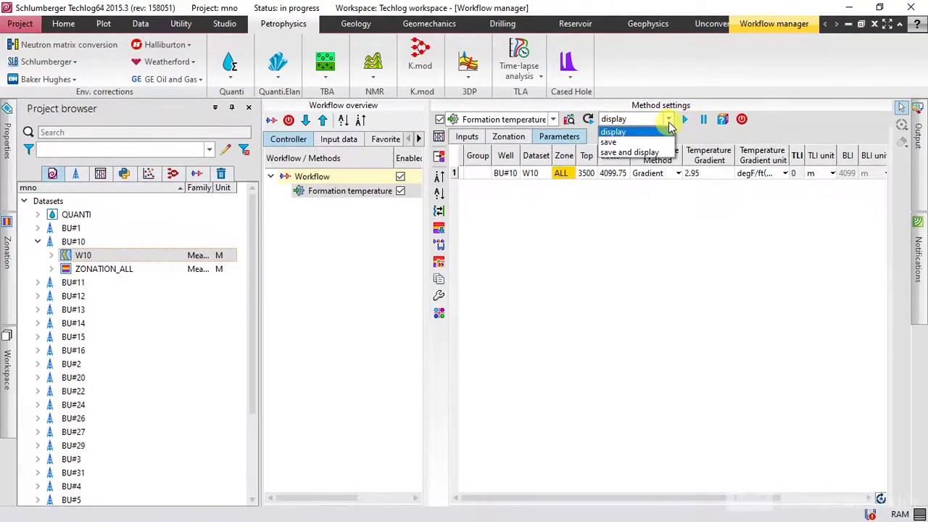
{"action": "left_click", "coordinate": [635, 153]}
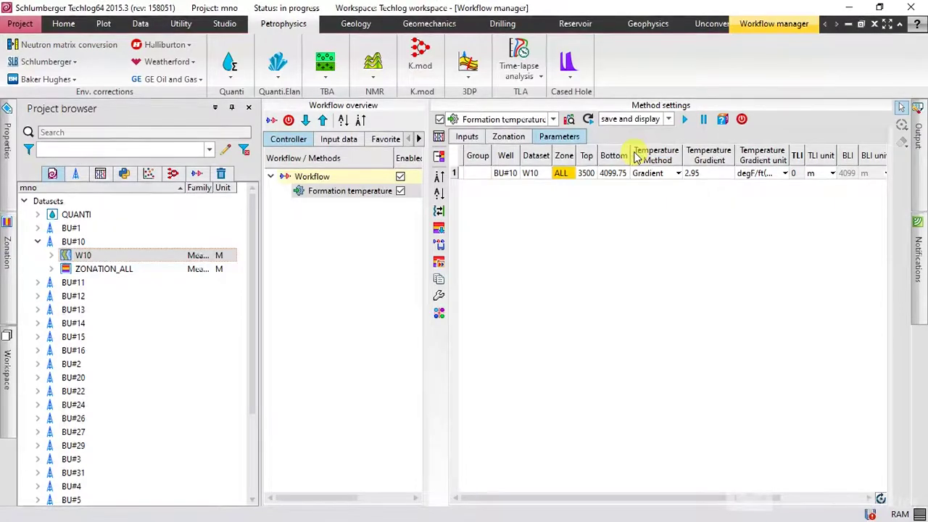
{"action": "left_click", "coordinate": [686, 120]}
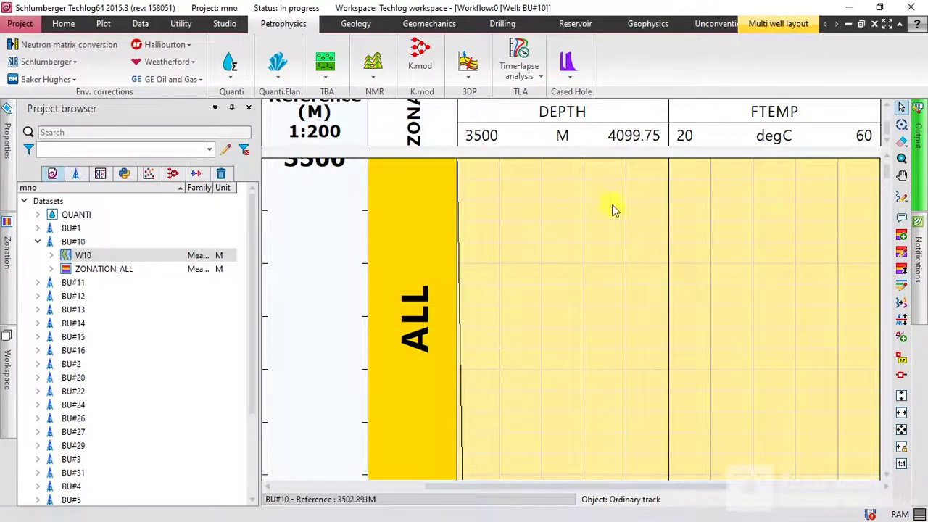
Examine the DEPTH and FTEMP tracks down BU#10 and turn on the curve value display at the pointer.
{"action": "scroll", "coordinate": [748, 293], "scroll_direction": "down", "scroll_amount": 10}
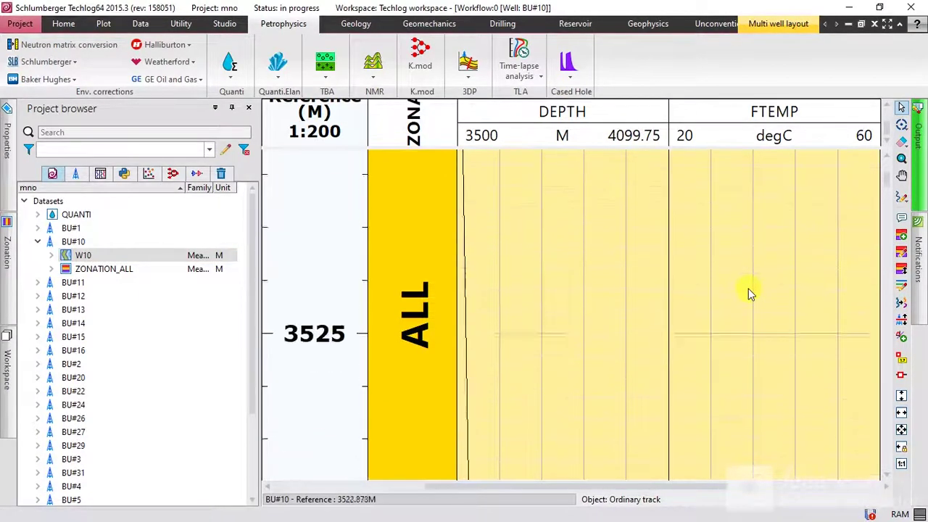
{"action": "scroll", "coordinate": [748, 290], "scroll_direction": "down", "scroll_amount": 12}
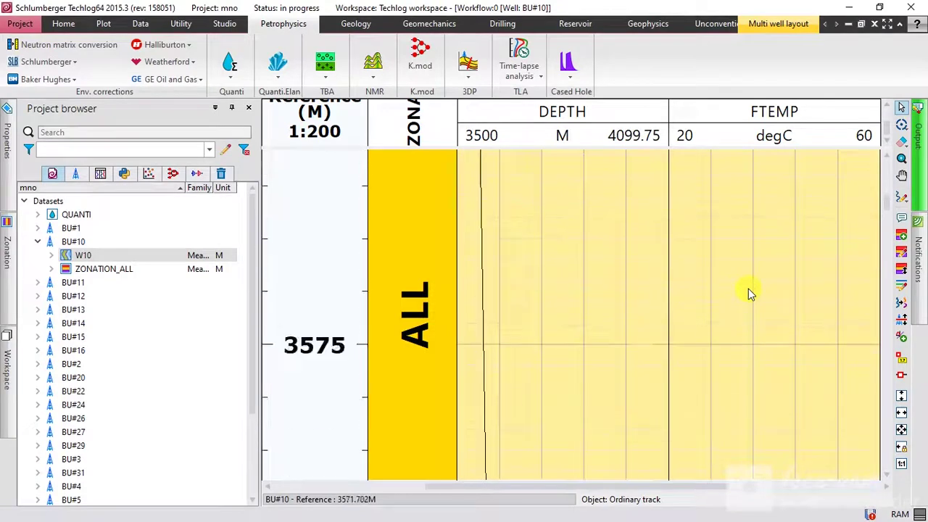
{"action": "scroll", "coordinate": [748, 288], "scroll_direction": "down", "scroll_amount": 8}
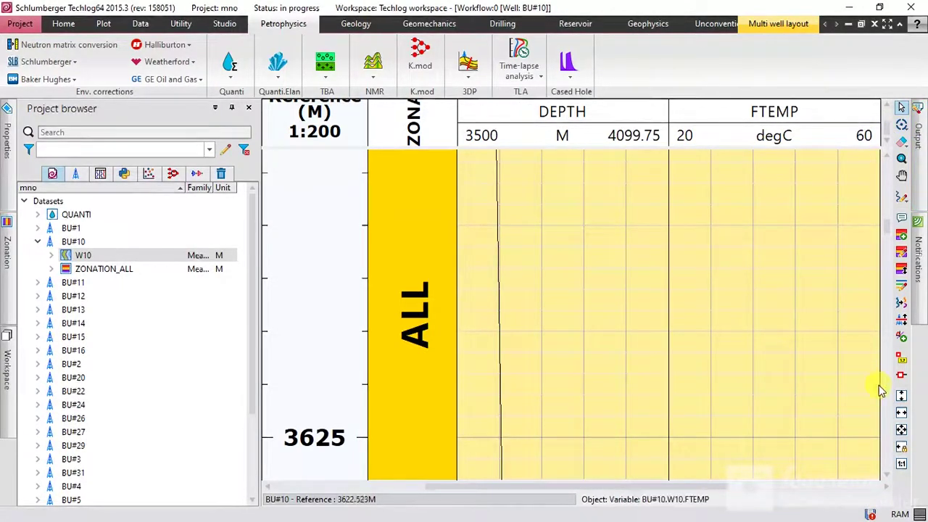
{"action": "left_click", "coordinate": [898, 369]}
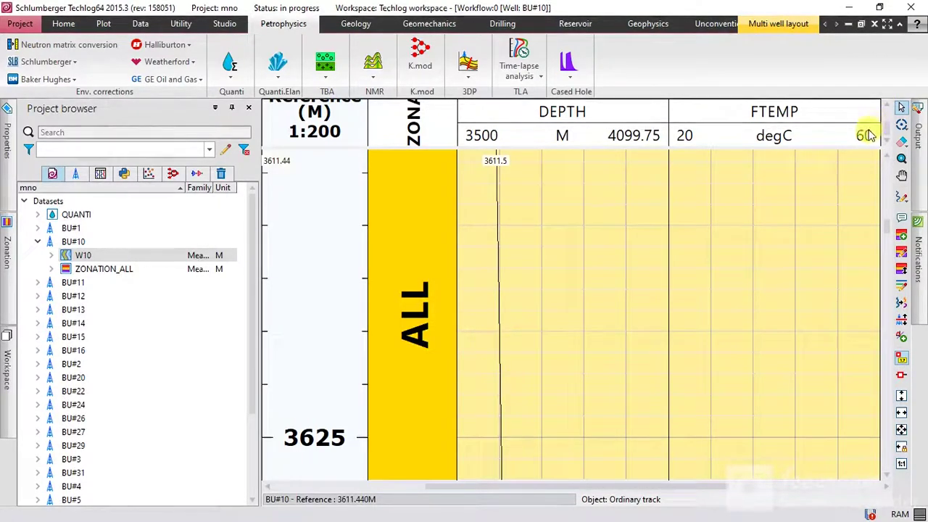
Set the FTEMP curve's horizontal axis type to user and examine the curve along the well.
{"action": "left_click", "coordinate": [767, 130]}
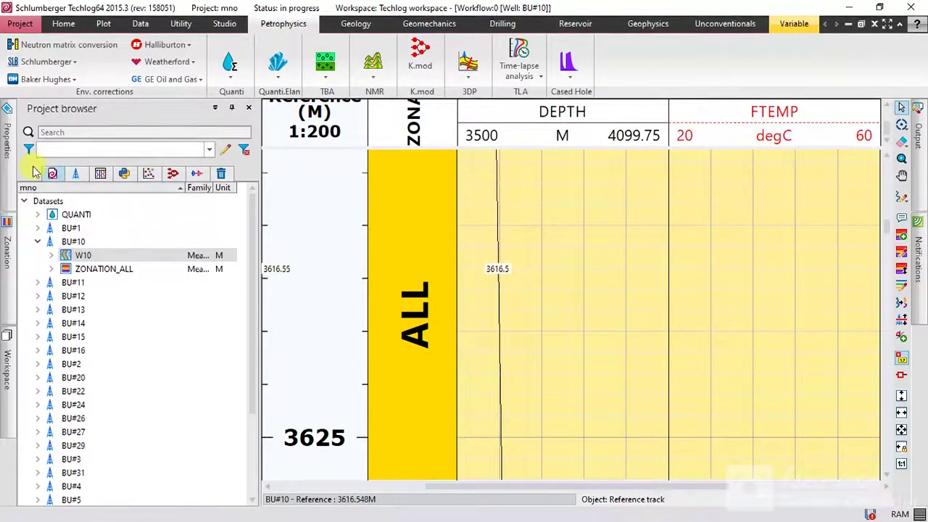
{"action": "left_click", "coordinate": [7, 165]}
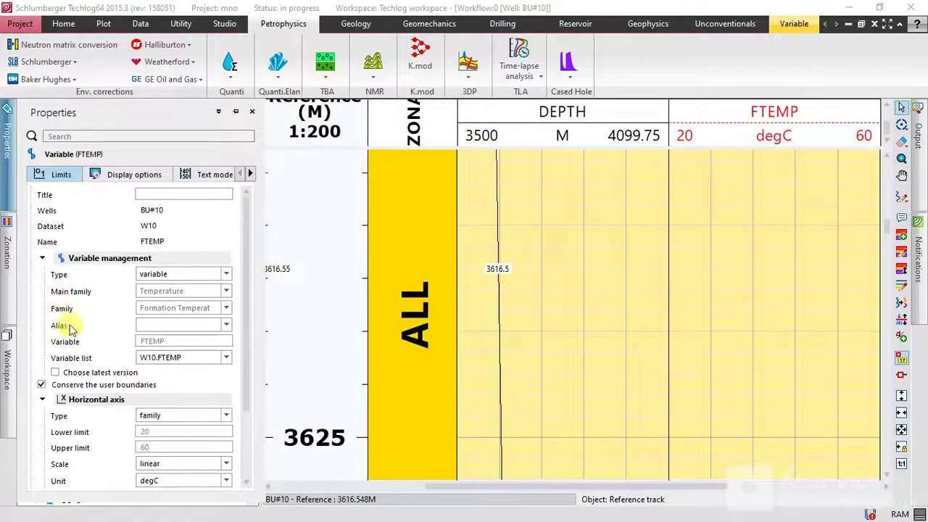
{"action": "scroll", "coordinate": [70, 328], "scroll_direction": "down", "scroll_amount": 2}
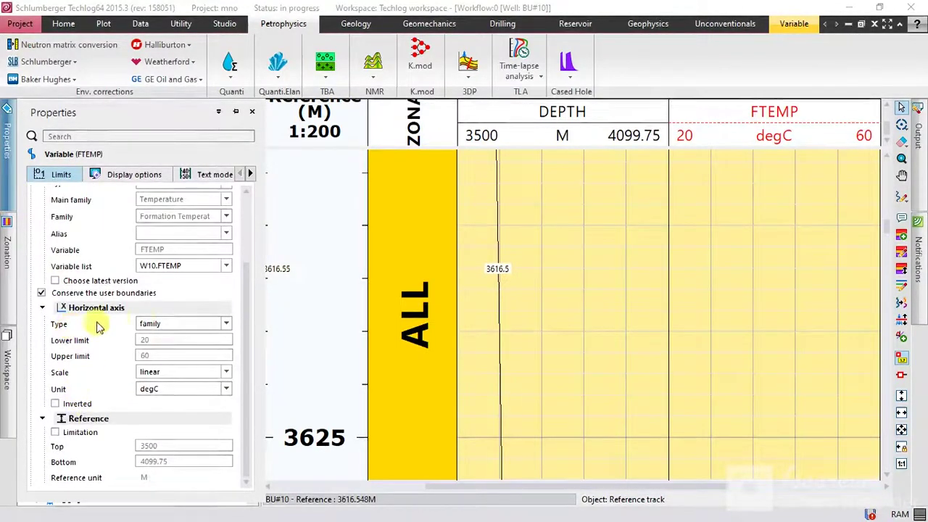
{"action": "left_click", "coordinate": [174, 326]}
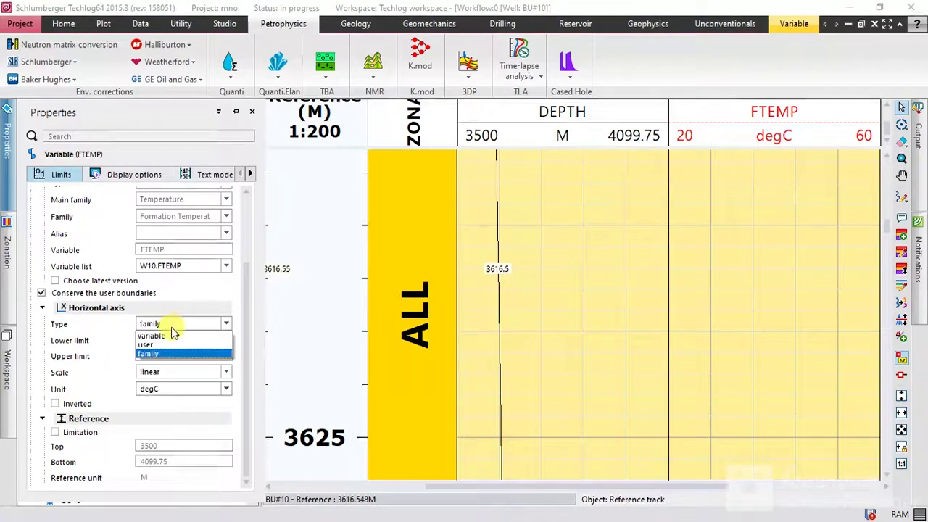
{"action": "left_click", "coordinate": [160, 344]}
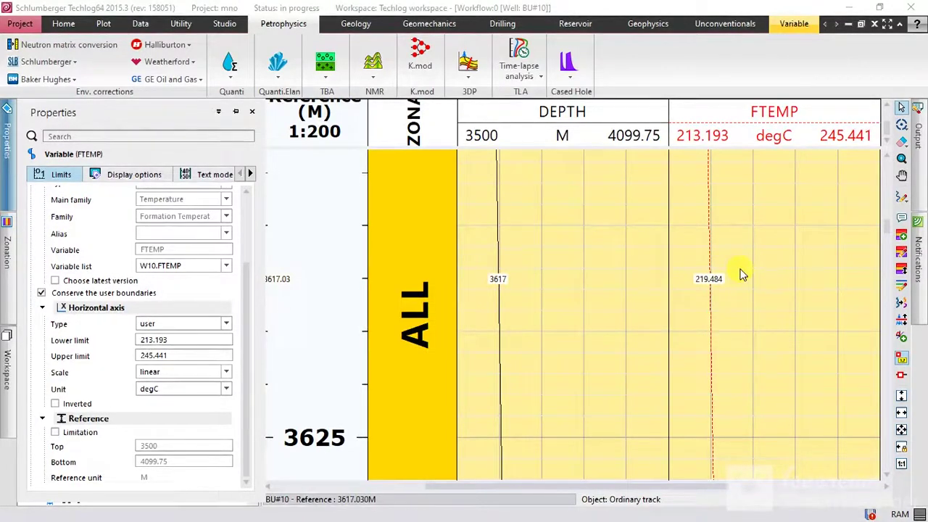
{"action": "left_click", "coordinate": [900, 234]}
{"action": "left_click_drag", "start_coordinate": [901, 260], "coordinate": [919, 221]}
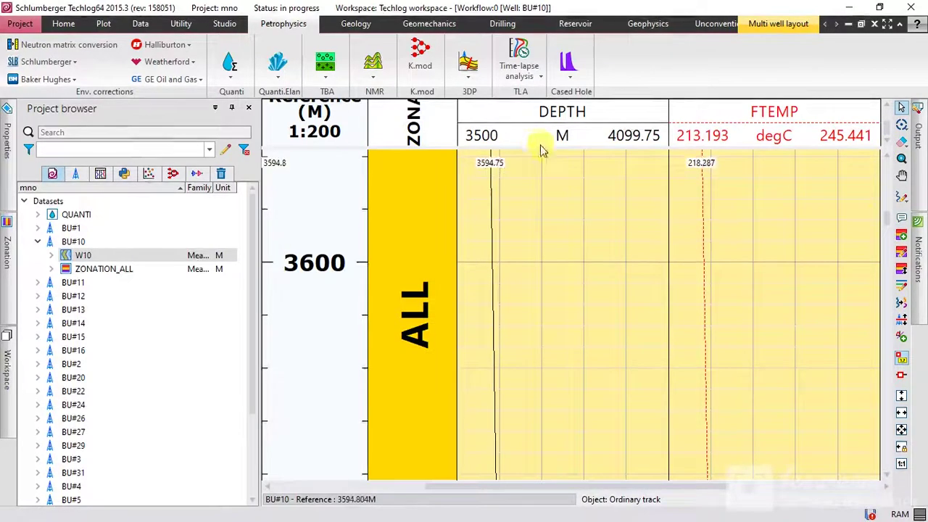
Close the Workflow layout without saving it and change BU#10's temperature method to TLI/BLI.
{"action": "left_click", "coordinate": [874, 25]}
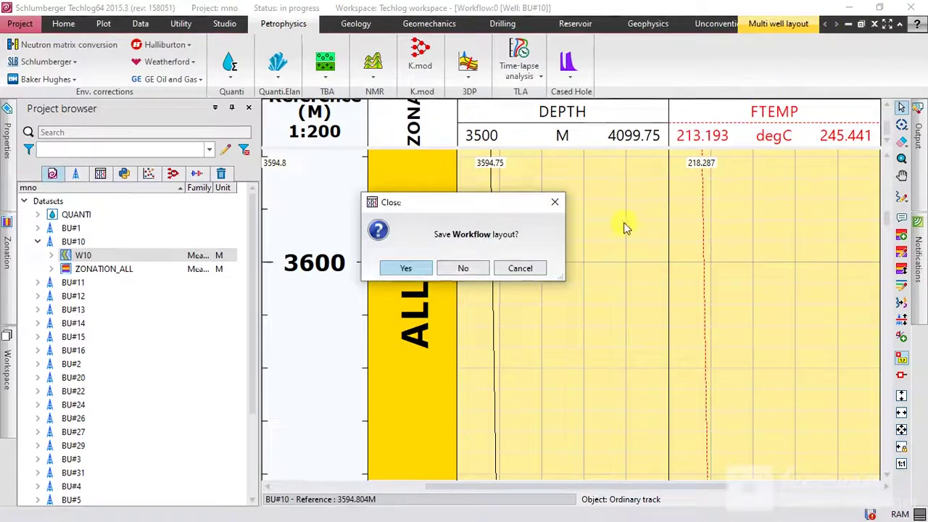
{"action": "left_click", "coordinate": [464, 271]}
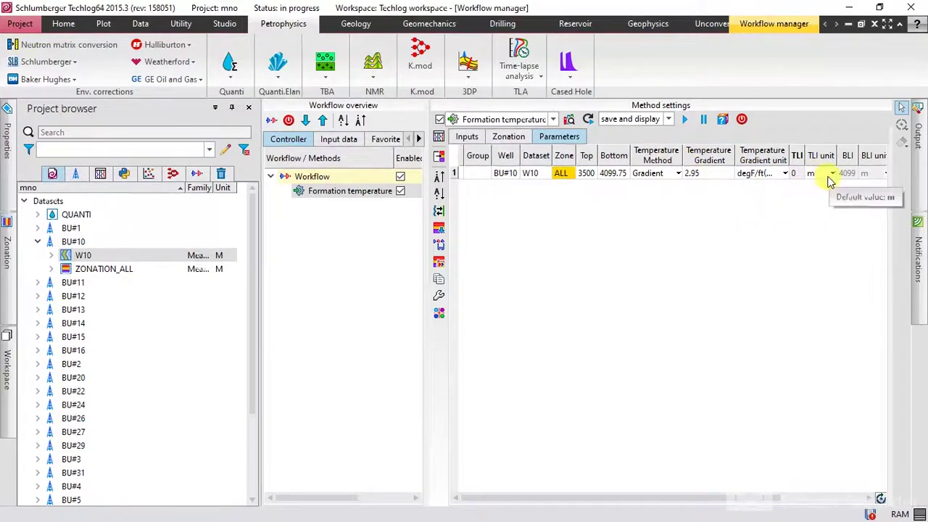
{"action": "left_click", "coordinate": [676, 179]}
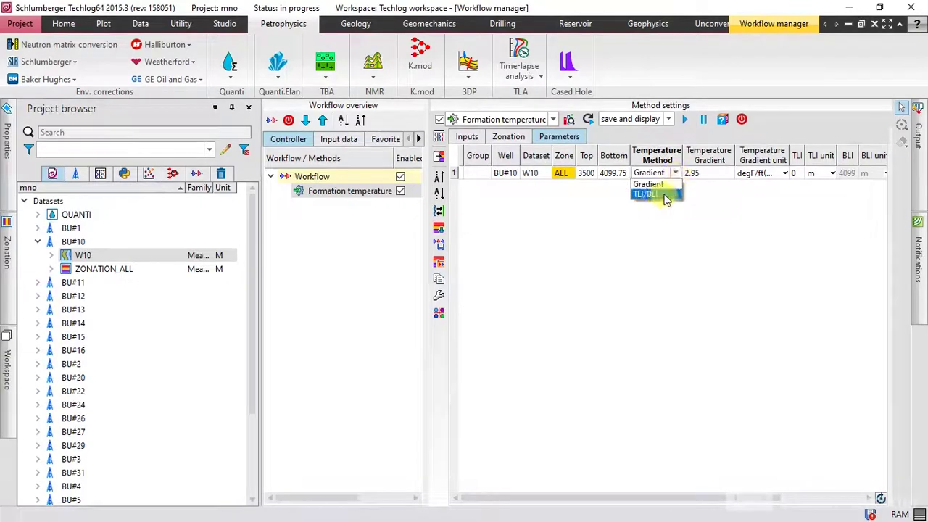
{"action": "left_click", "coordinate": [657, 194]}
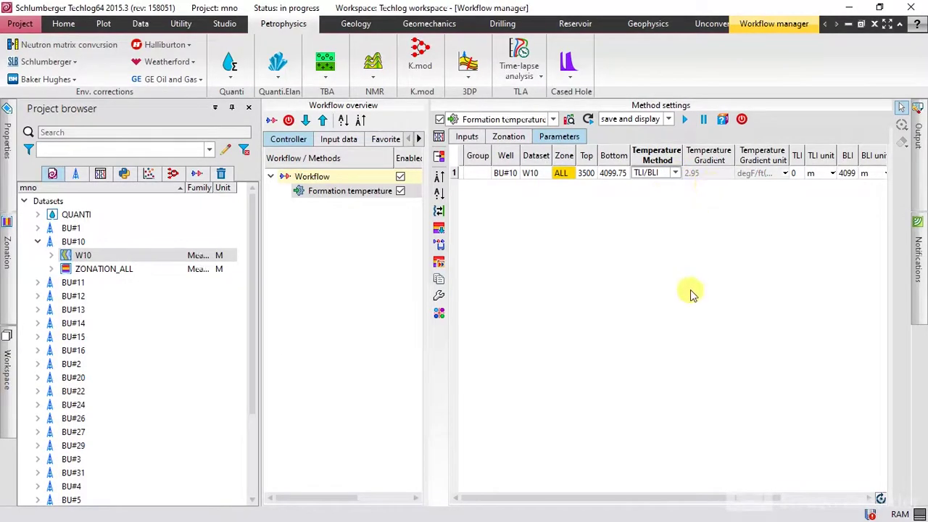
Set the bottom temperature BLT to 250 degC for BU#10's ALL zone and rerun the Formation temperature method.
{"action": "left_click_drag", "start_coordinate": [611, 501], "coordinate": [733, 497]}
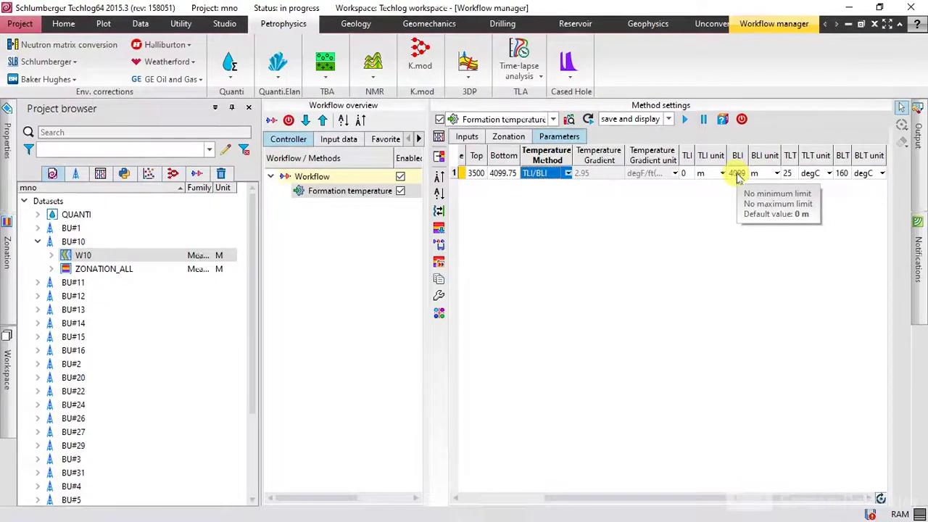
{"action": "left_click", "coordinate": [844, 175]}
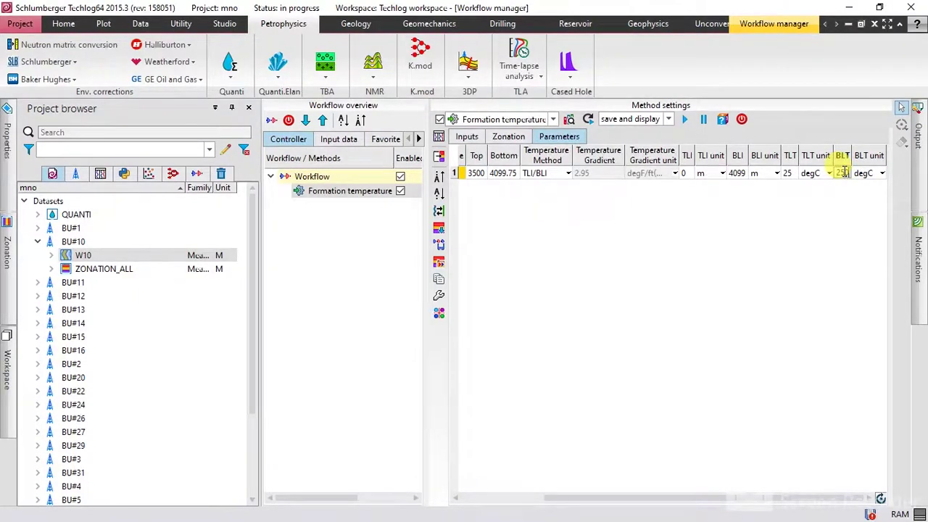
{"action": "key", "text": "F2"}
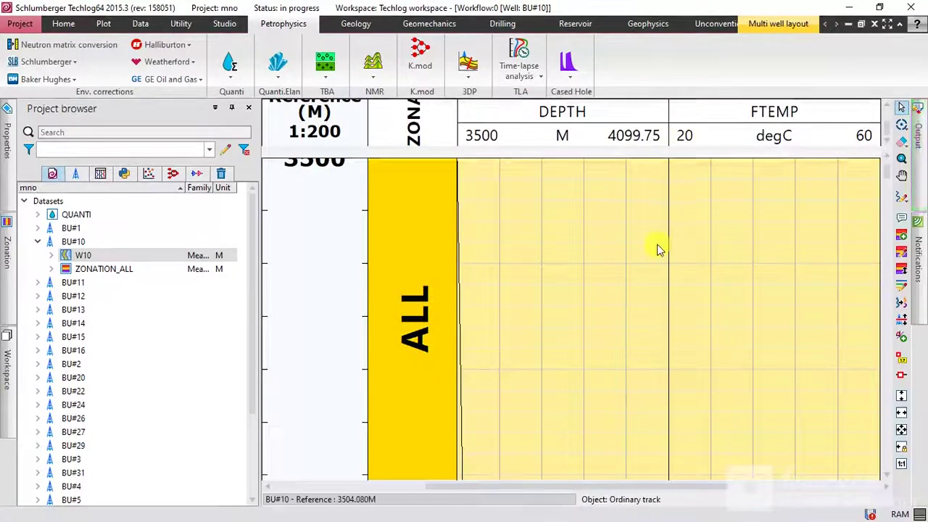
Set the horizontal axis type of the recalculated FTEMP curve to user and view its deeper section.
{"action": "left_click", "coordinate": [722, 126]}
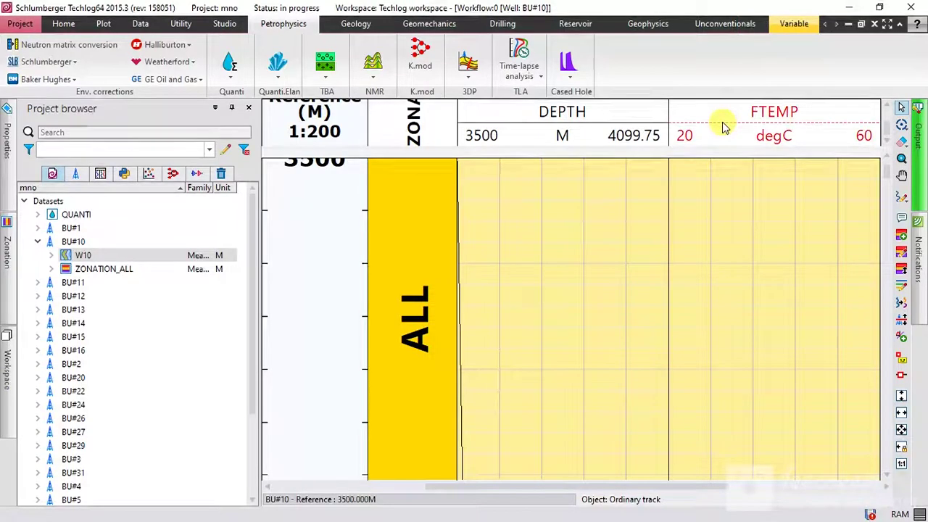
{"action": "left_click", "coordinate": [6, 156]}
{"action": "scroll", "coordinate": [78, 312], "scroll_direction": "down", "scroll_amount": 2}
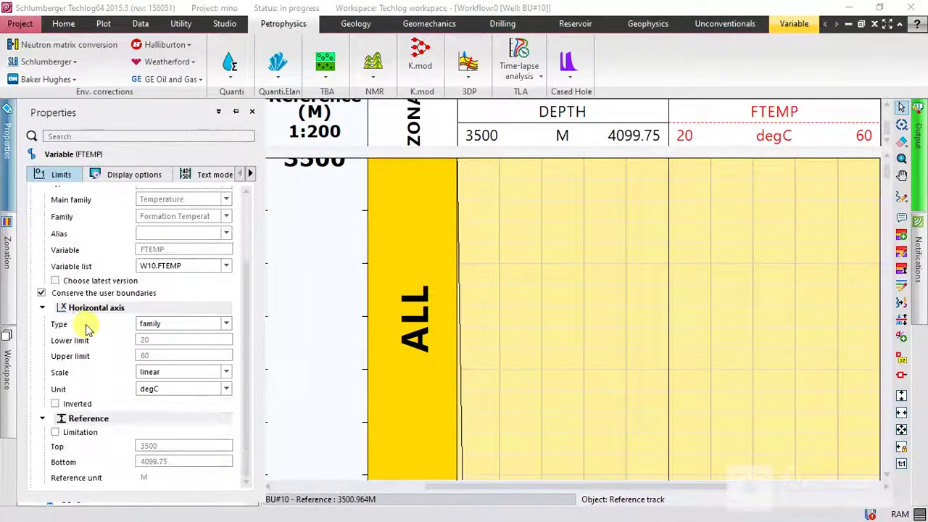
{"action": "left_click", "coordinate": [151, 326]}
{"action": "left_click", "coordinate": [149, 344]}
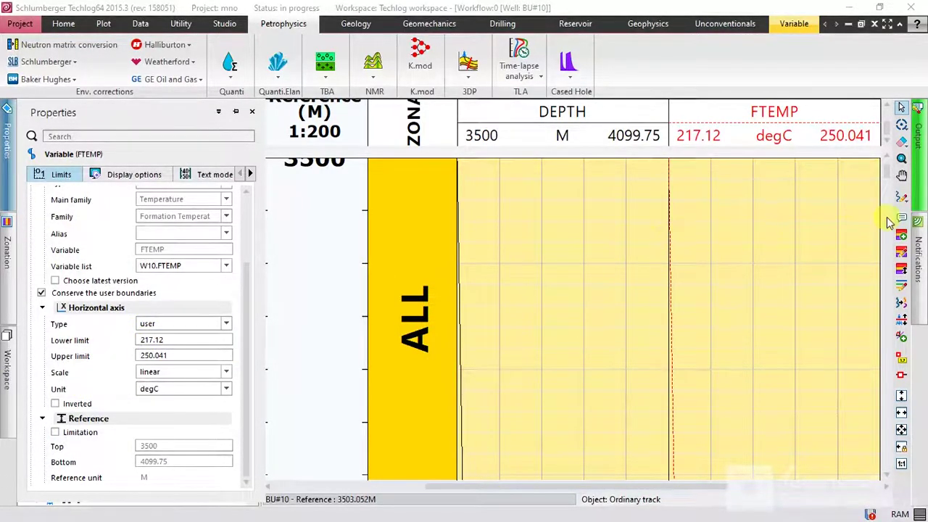
{"action": "left_click_drag", "start_coordinate": [886, 171], "coordinate": [905, 413]}
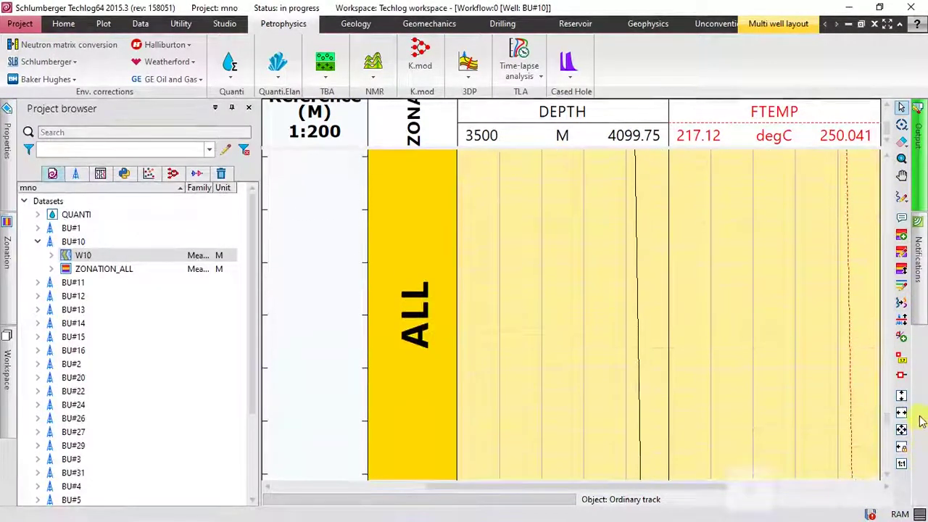
Turn on the curve value display and the horizontal depth cursor, and examine FTEMP down to the base of BU#10.
{"action": "left_click", "coordinate": [899, 361]}
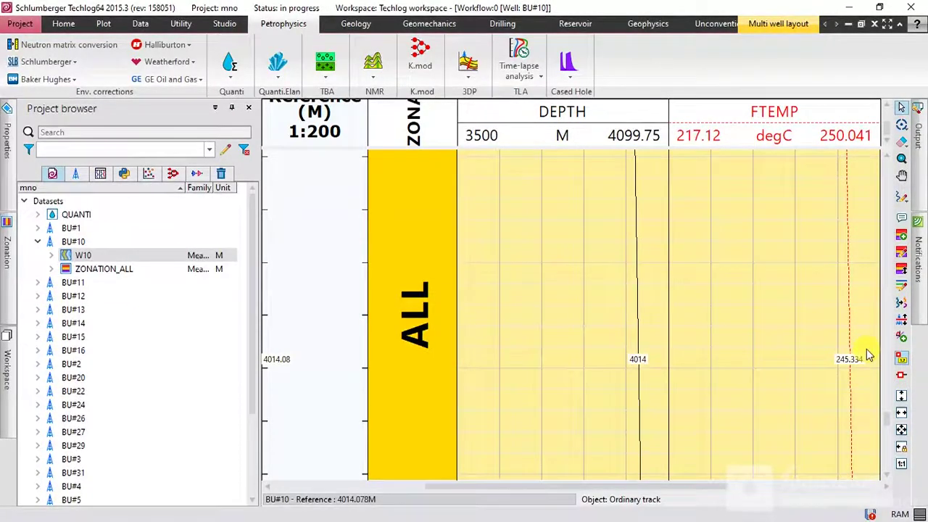
{"action": "left_click", "coordinate": [899, 375]}
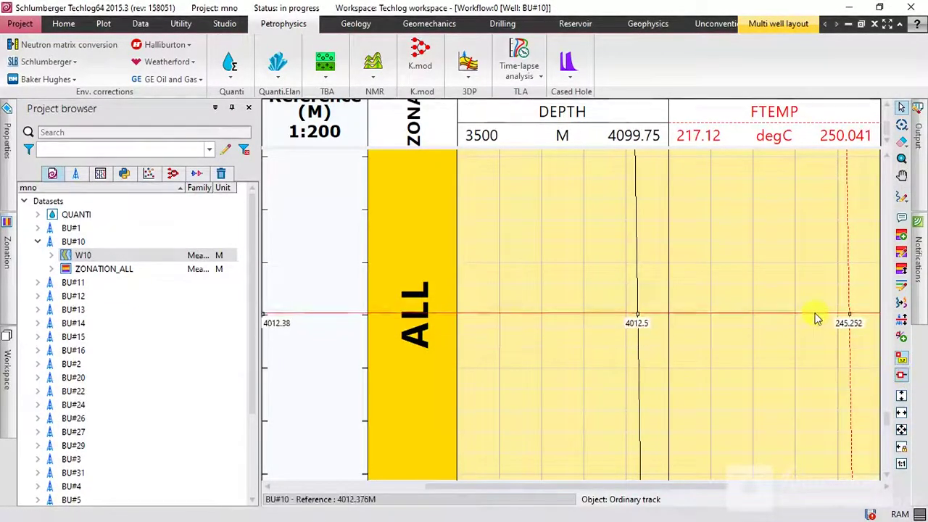
{"action": "scroll", "coordinate": [788, 290], "scroll_direction": "down", "scroll_amount": 5}
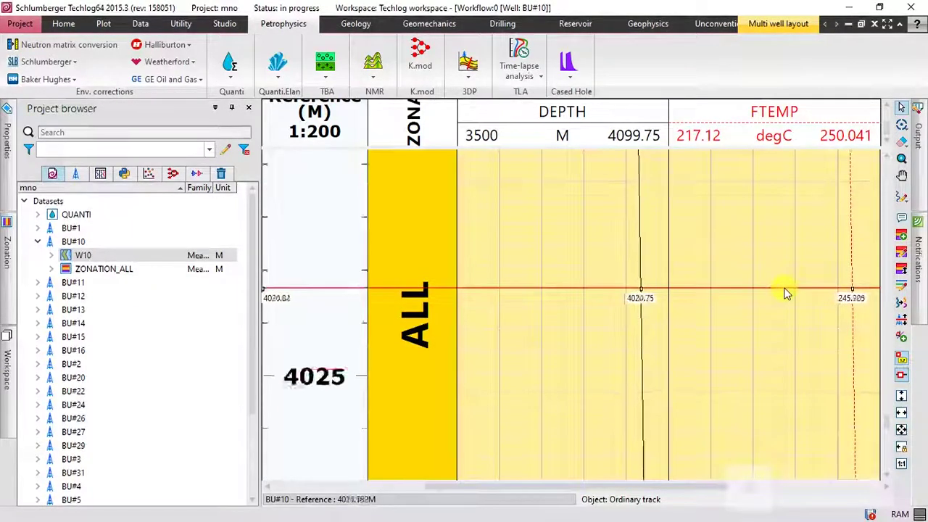
{"action": "scroll", "coordinate": [787, 292], "scroll_direction": "down", "scroll_amount": 5}
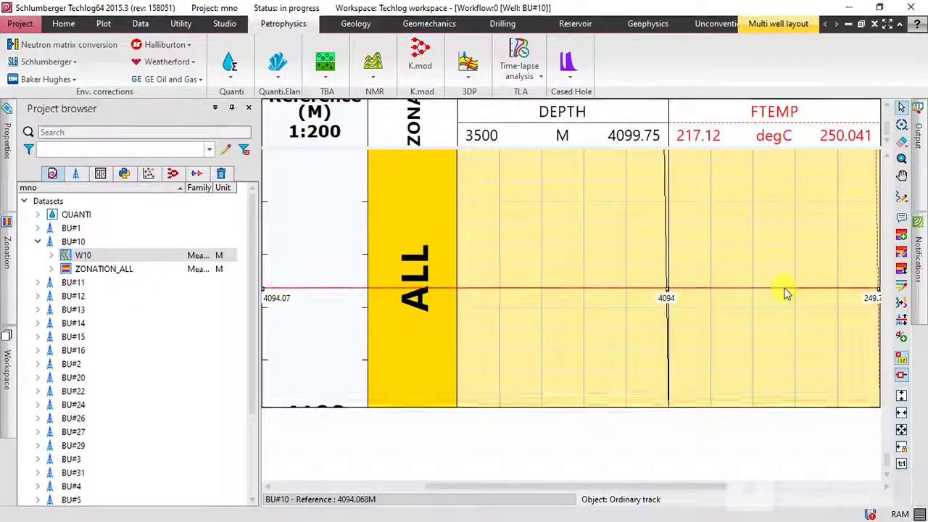